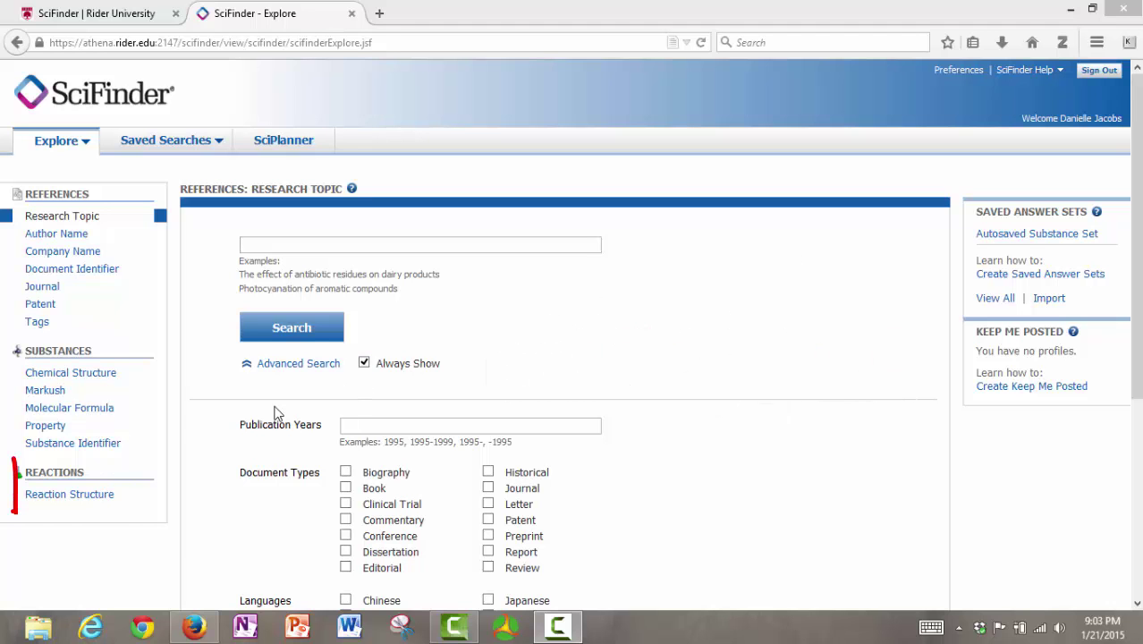
- Start a reaction structure search, open the non-Java structure editor and place a benzene ring on the canvas
{"action": "left_click", "coordinate": [53, 495]}
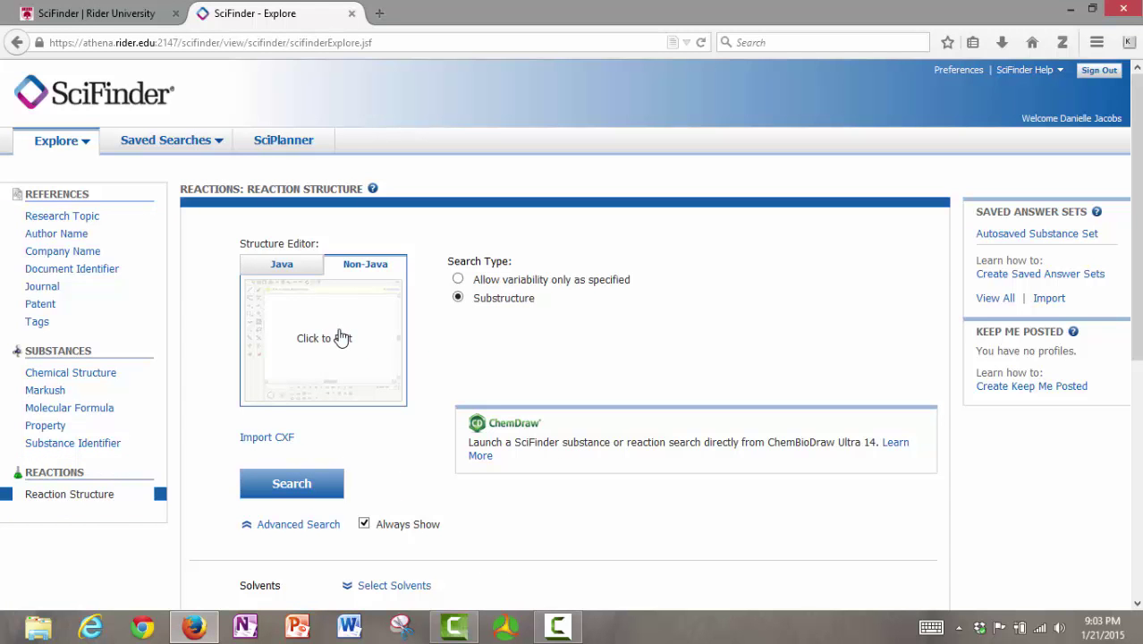
{"action": "left_click", "coordinate": [340, 337]}
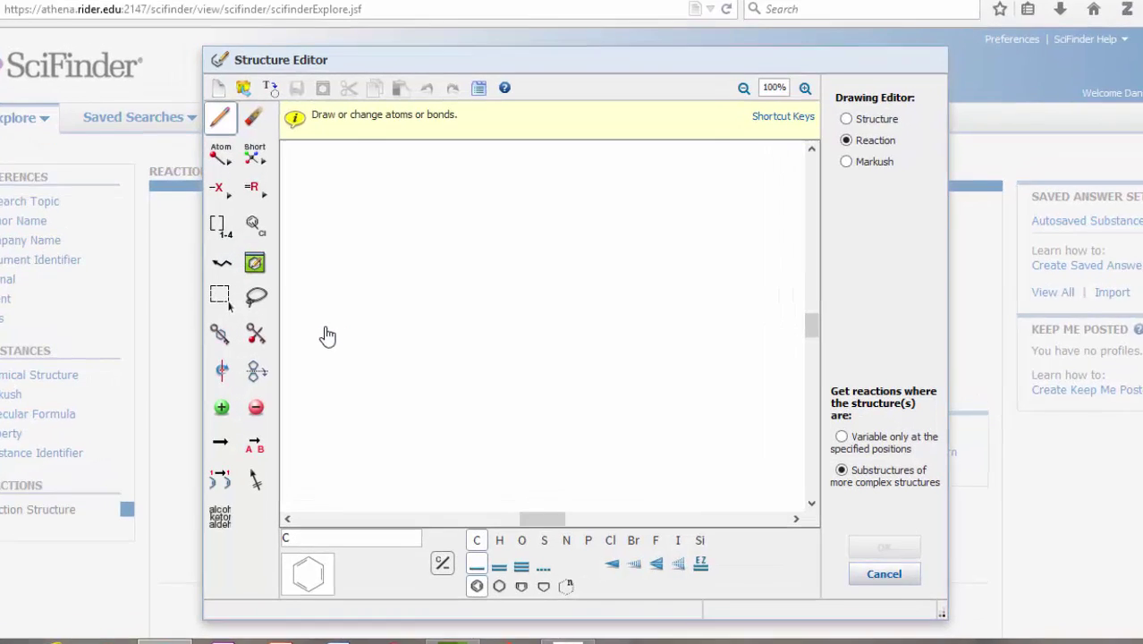
{"action": "left_click", "coordinate": [301, 596]}
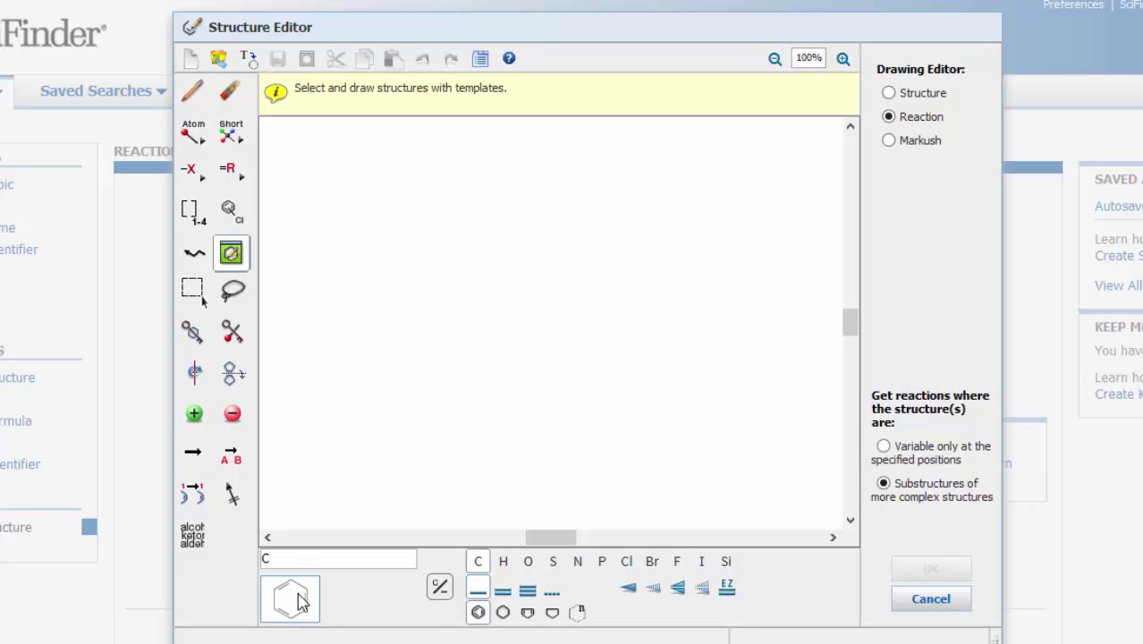
{"action": "left_click", "coordinate": [355, 266]}
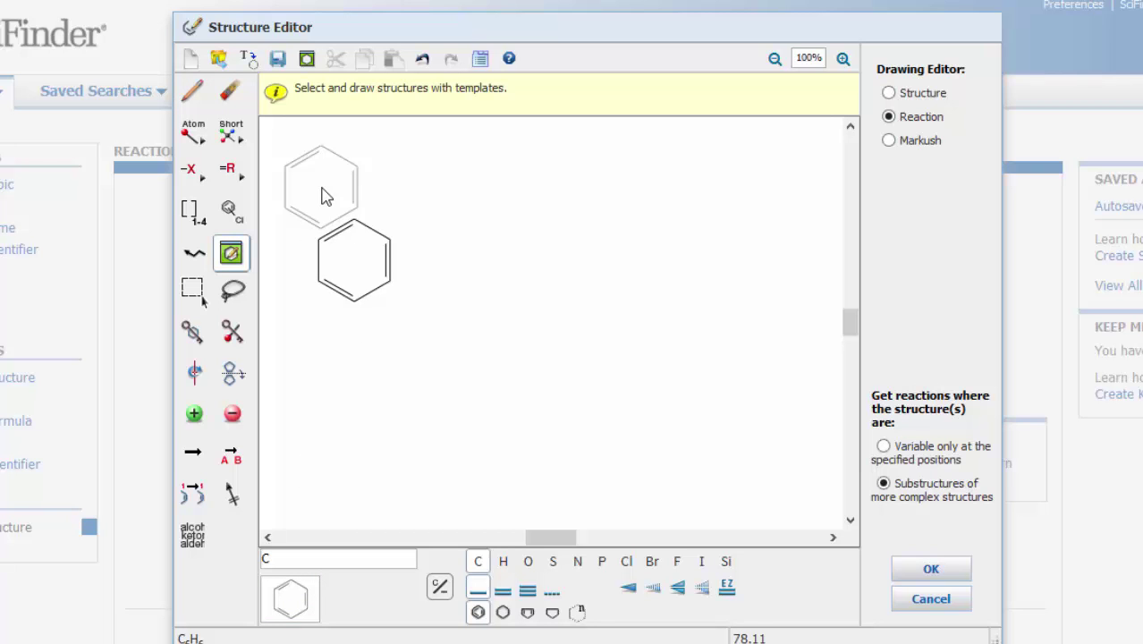
- Draw an acetyl group on the benzene ring using a two-carbon chain and a double-bonded oxygen
{"action": "left_click", "coordinate": [192, 91]}
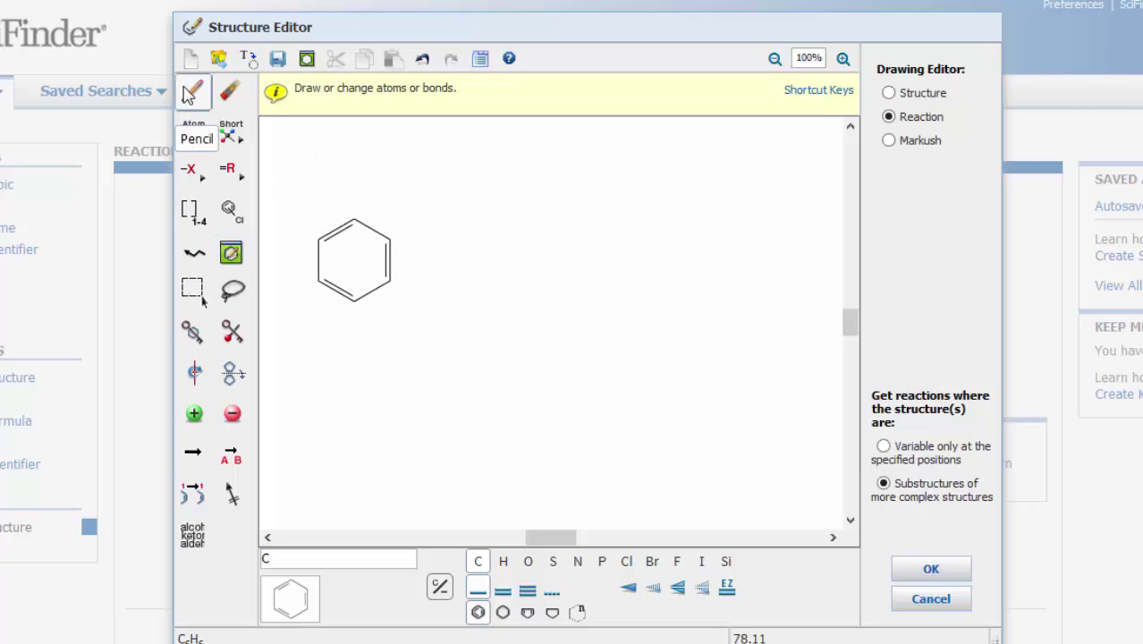
{"action": "left_click", "coordinate": [390, 238]}
{"action": "left_click", "coordinate": [425, 218]}
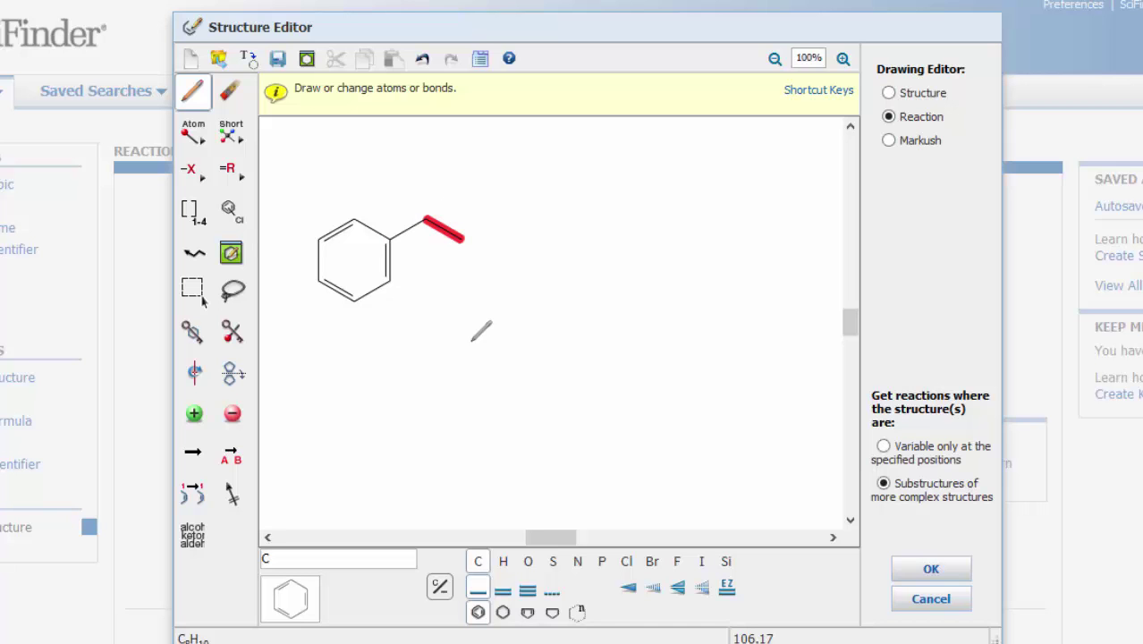
{"action": "left_click", "coordinate": [505, 592]}
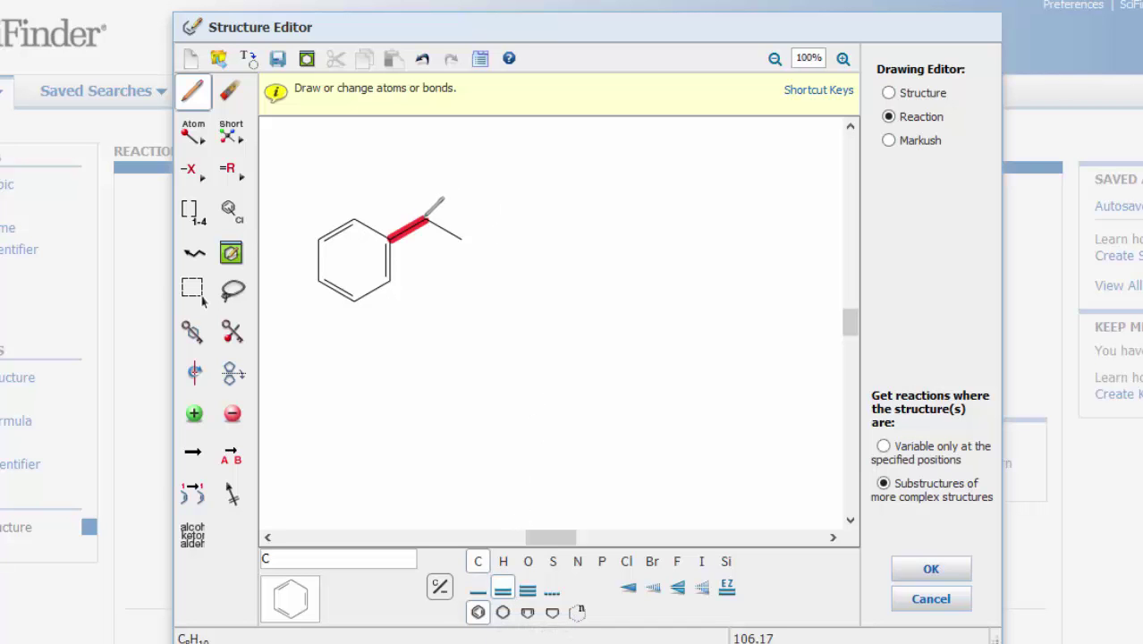
{"action": "left_click_drag", "start_coordinate": [424, 218], "coordinate": [428, 166]}
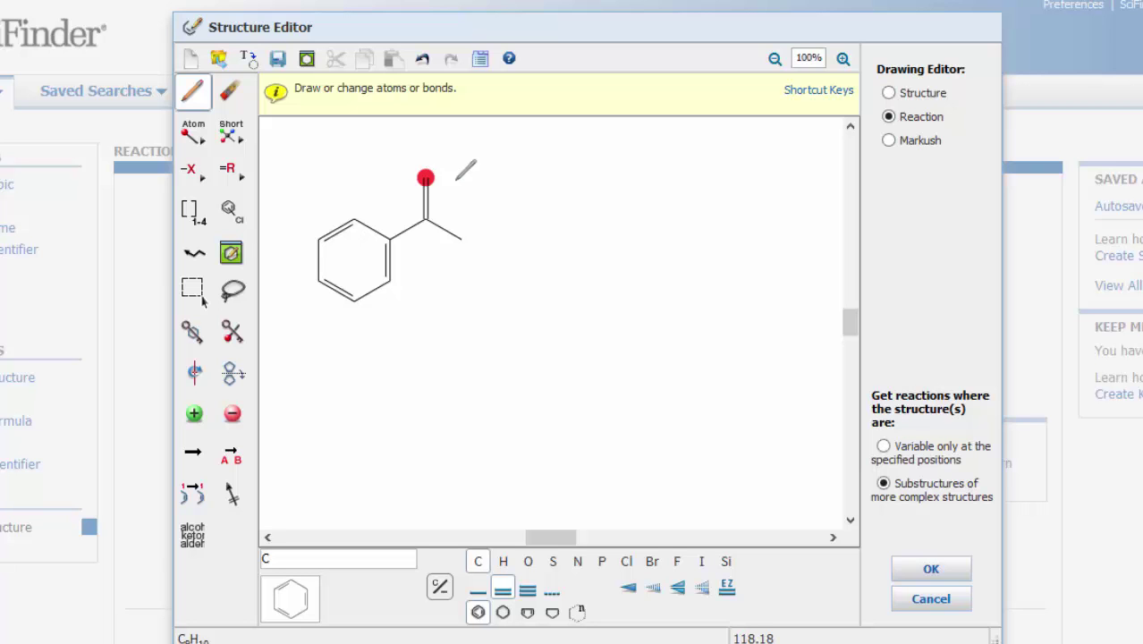
{"action": "left_click", "coordinate": [527, 561]}
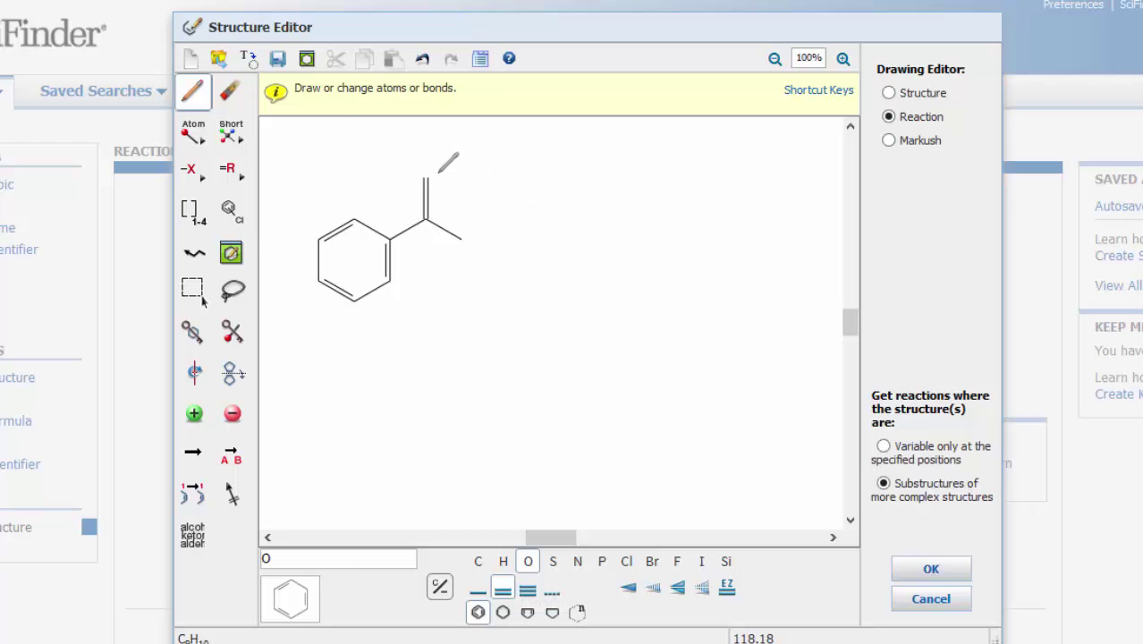
{"action": "left_click", "coordinate": [426, 177]}
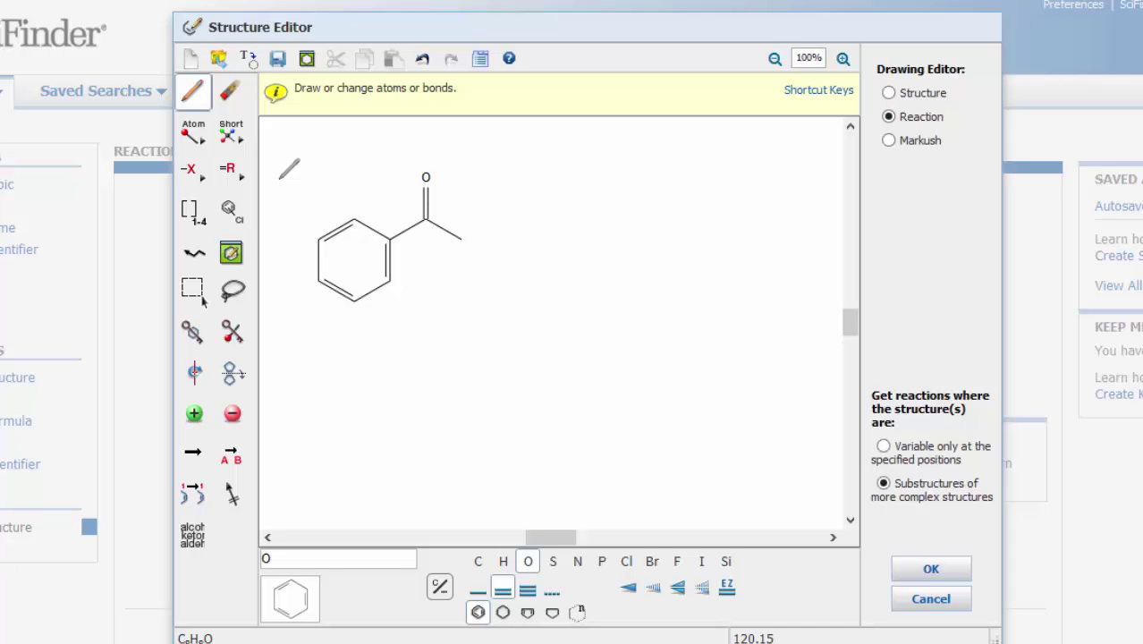
- Place the variable X (any halogen) as a separate atom below the benzene ring and choose single bonds
{"action": "left_click", "coordinate": [195, 173]}
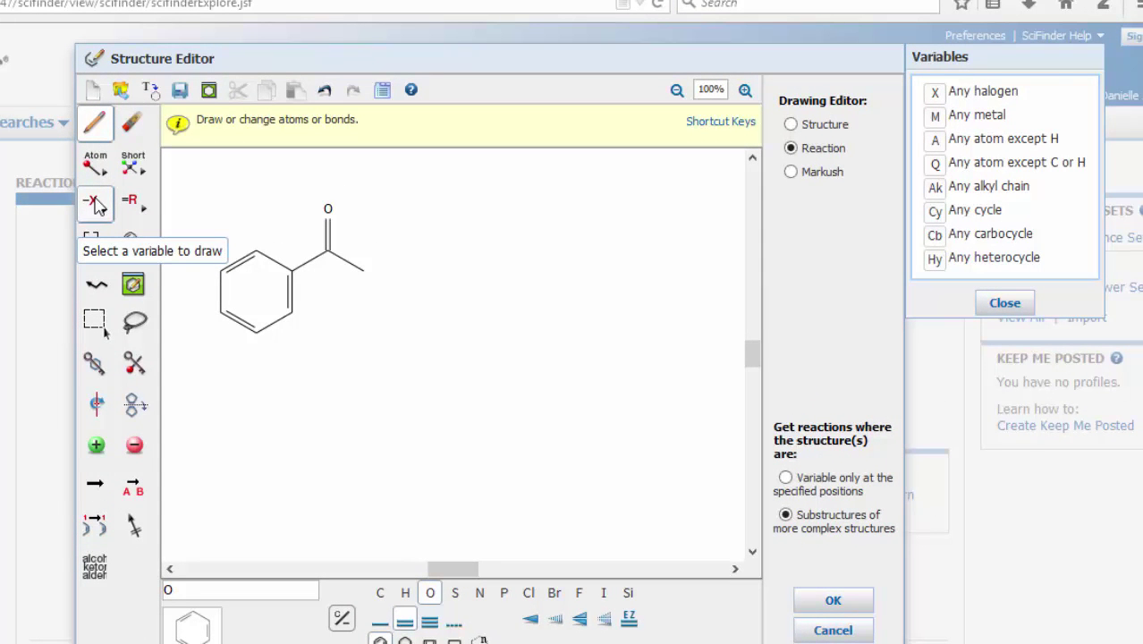
{"action": "left_click", "coordinate": [939, 93]}
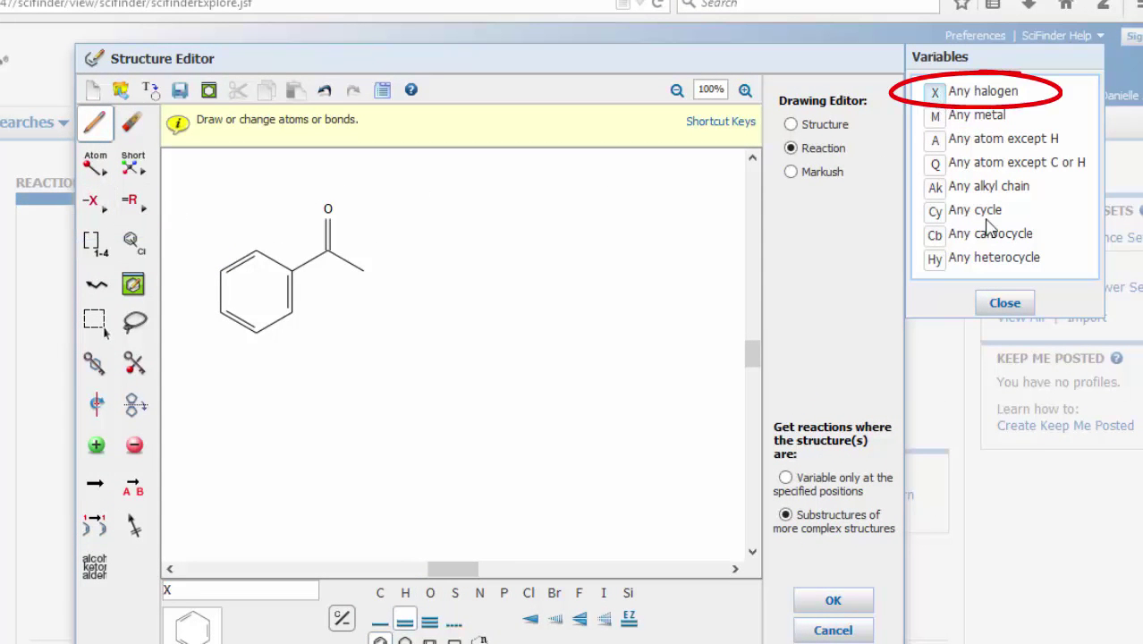
{"action": "left_click", "coordinate": [1003, 305]}
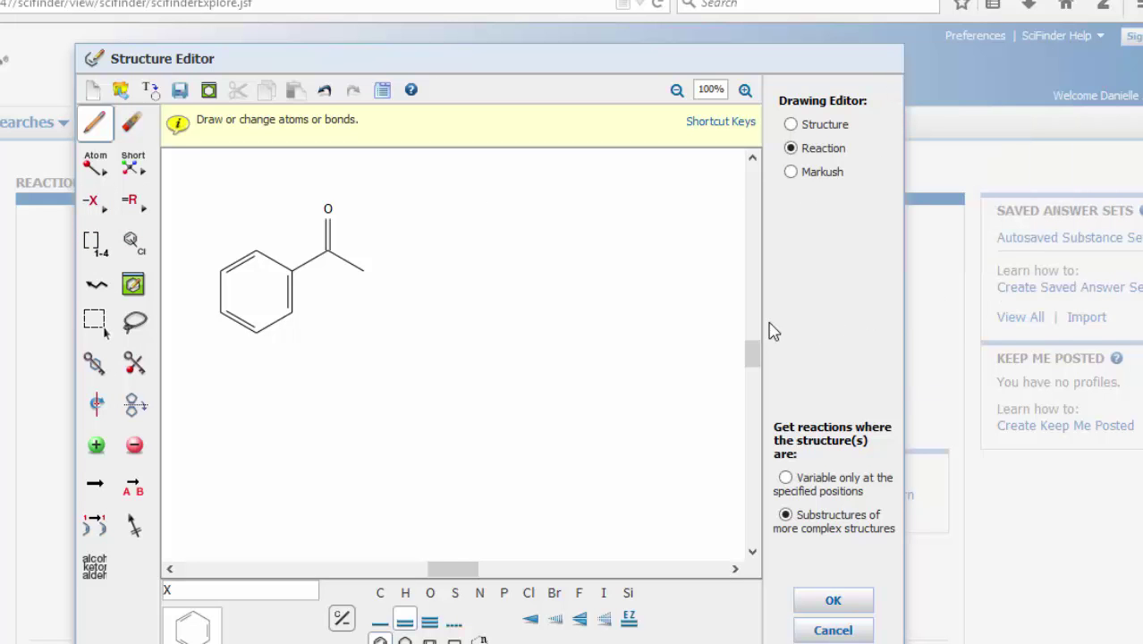
{"action": "left_click", "coordinate": [227, 370]}
{"action": "left_click", "coordinate": [379, 624]}
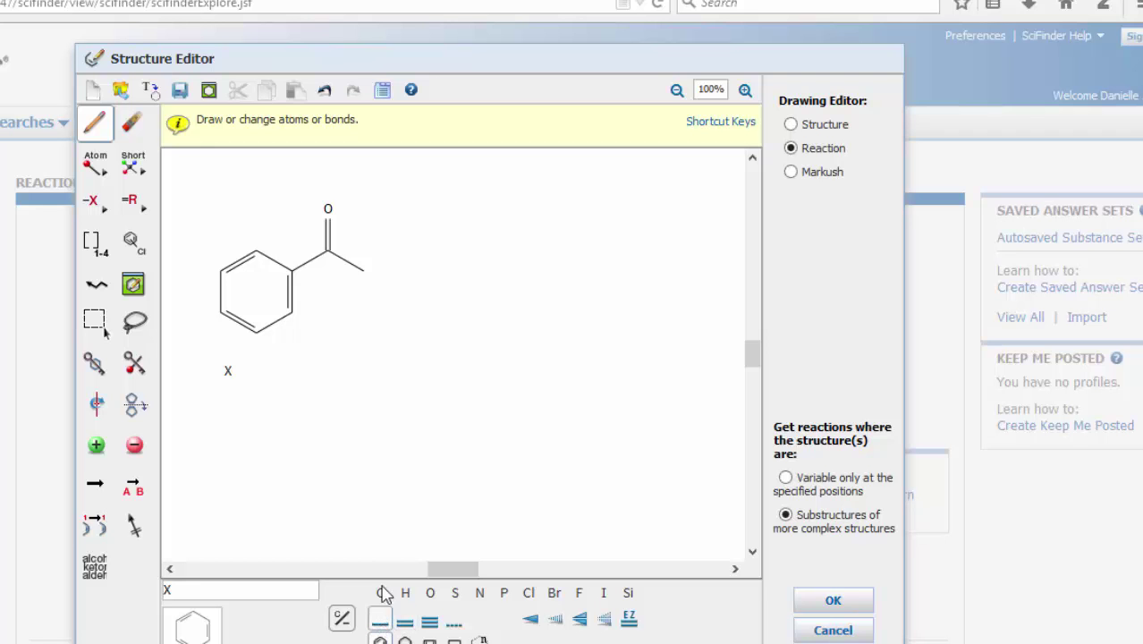
{"action": "left_click", "coordinate": [227, 370]}
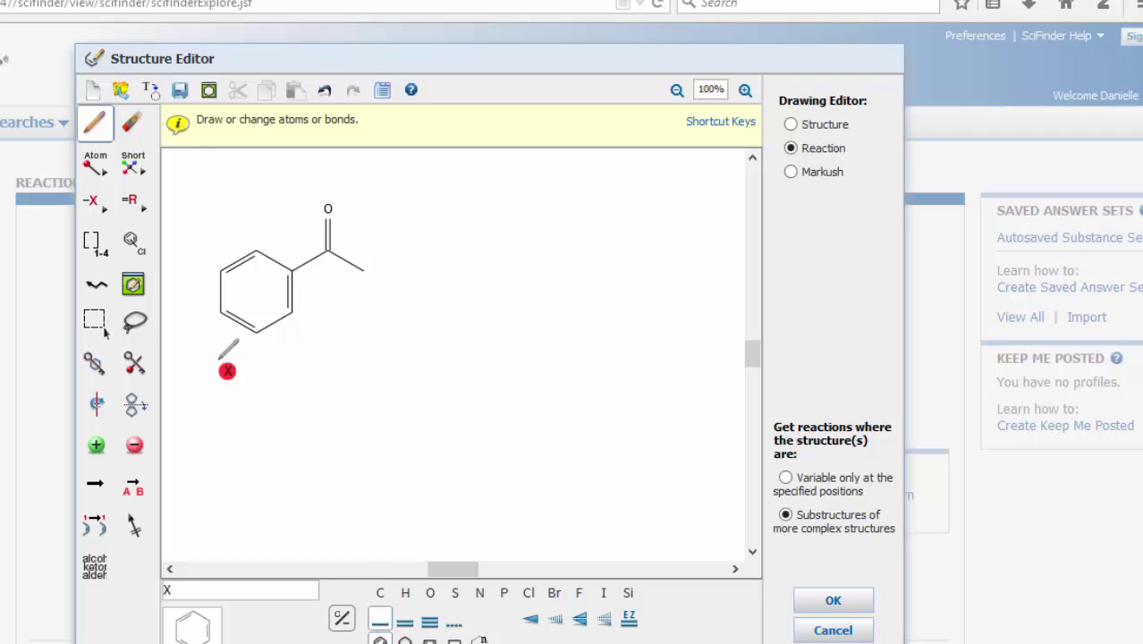
- Link the X substituent to all unsubstituted positions of the benzene ring as variable attachment points
{"action": "left_click", "coordinate": [137, 243]}
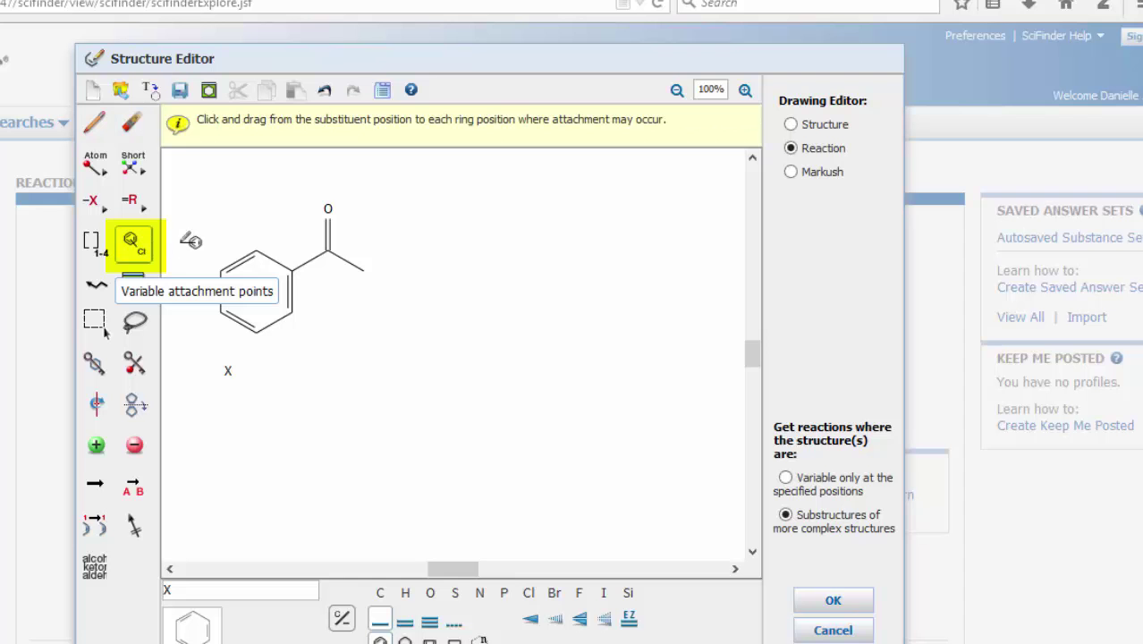
{"action": "left_click", "coordinate": [228, 370]}
{"action": "left_click_drag", "start_coordinate": [228, 370], "coordinate": [256, 248]}
{"action": "left_click_drag", "start_coordinate": [236, 358], "coordinate": [237, 267]}
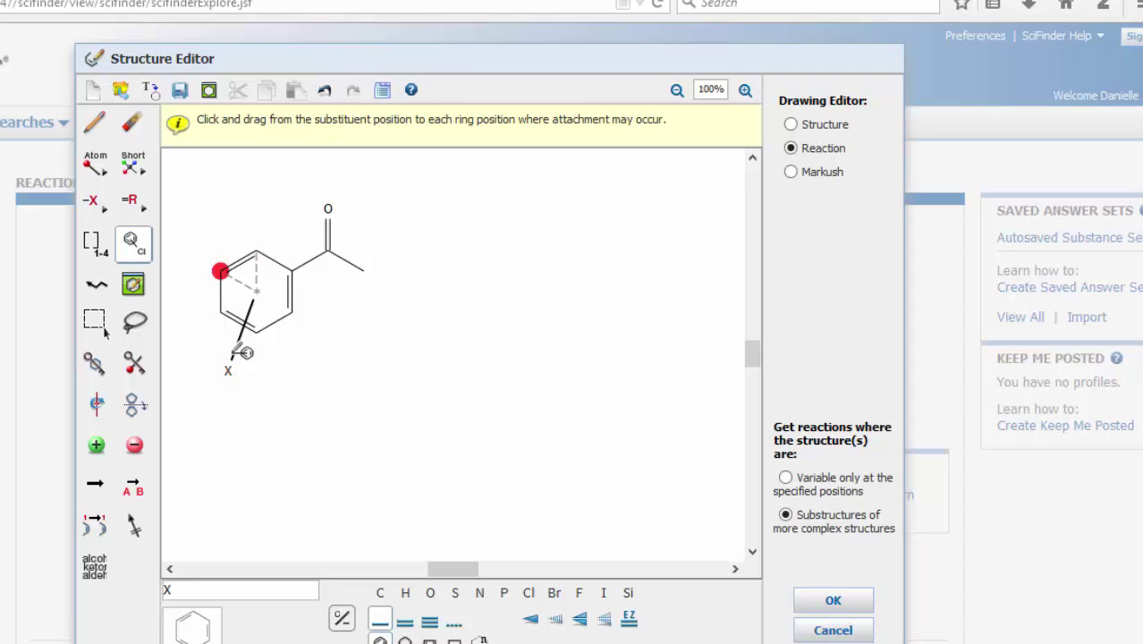
{"action": "left_click_drag", "start_coordinate": [235, 369], "coordinate": [230, 314]}
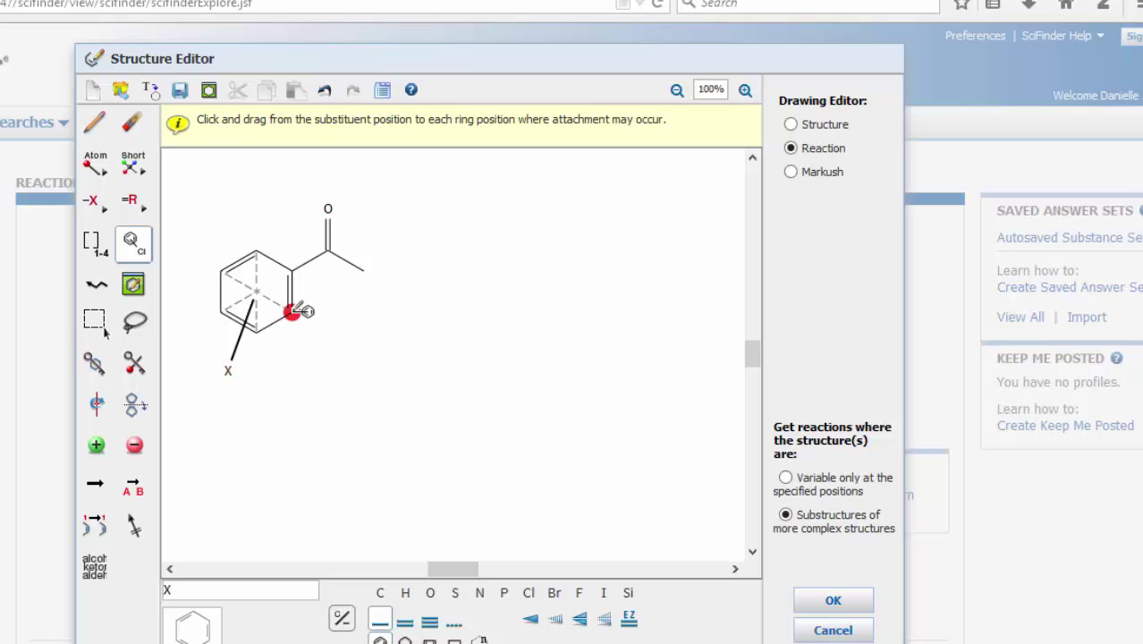
- Duplicate the whole halogenated ketone structure and place the copy to the right of the original
{"action": "left_click", "coordinate": [135, 324]}
{"action": "mouse_move", "coordinate": [234, 222]}
{"action": "left_mouse_down"}
{"action": "mouse_move", "coordinate": [190, 373]}
{"action": "mouse_move", "coordinate": [411, 287]}
{"action": "mouse_move", "coordinate": [270, 186]}
{"action": "mouse_move", "coordinate": [226, 242]}
{"action": "left_mouse_up"}
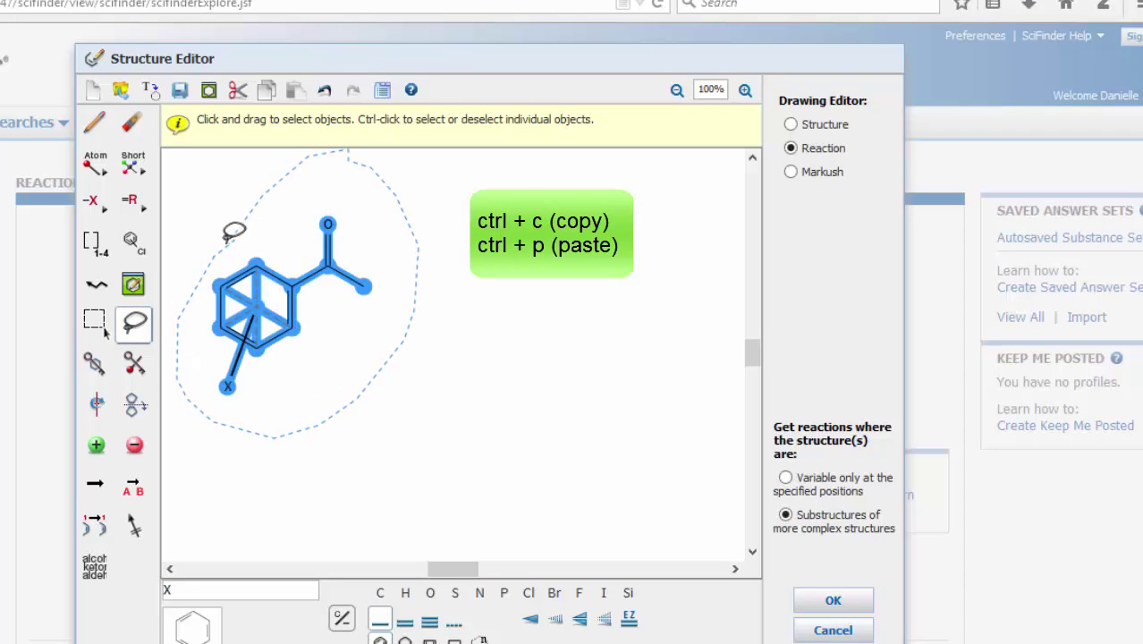
{"action": "key", "text": "ctrl+c"}
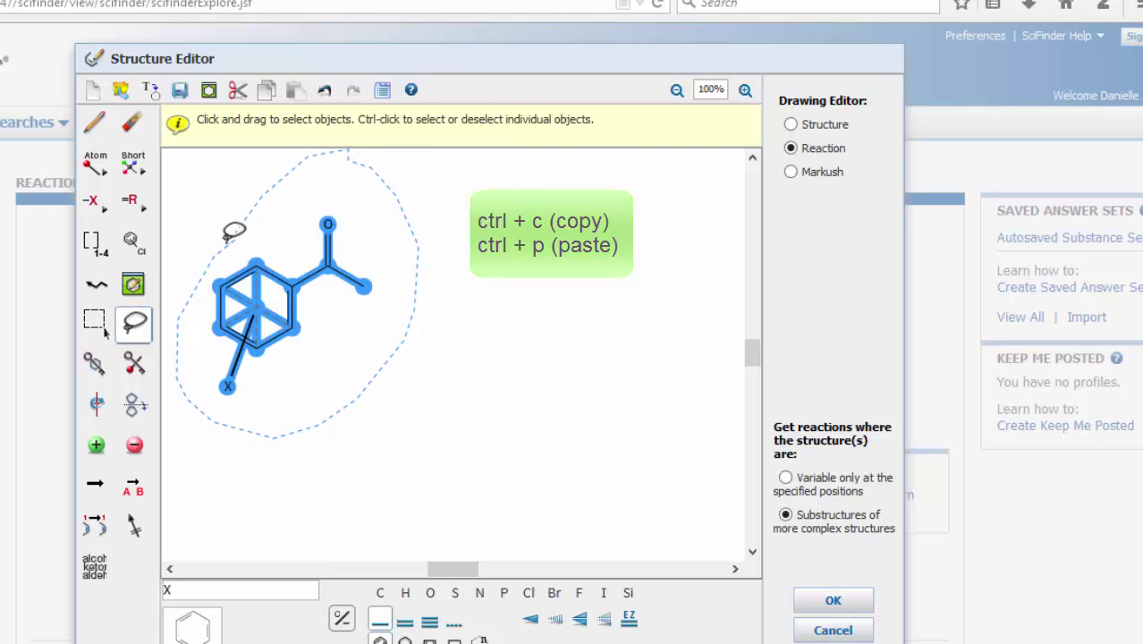
{"action": "left_click", "coordinate": [559, 295]}
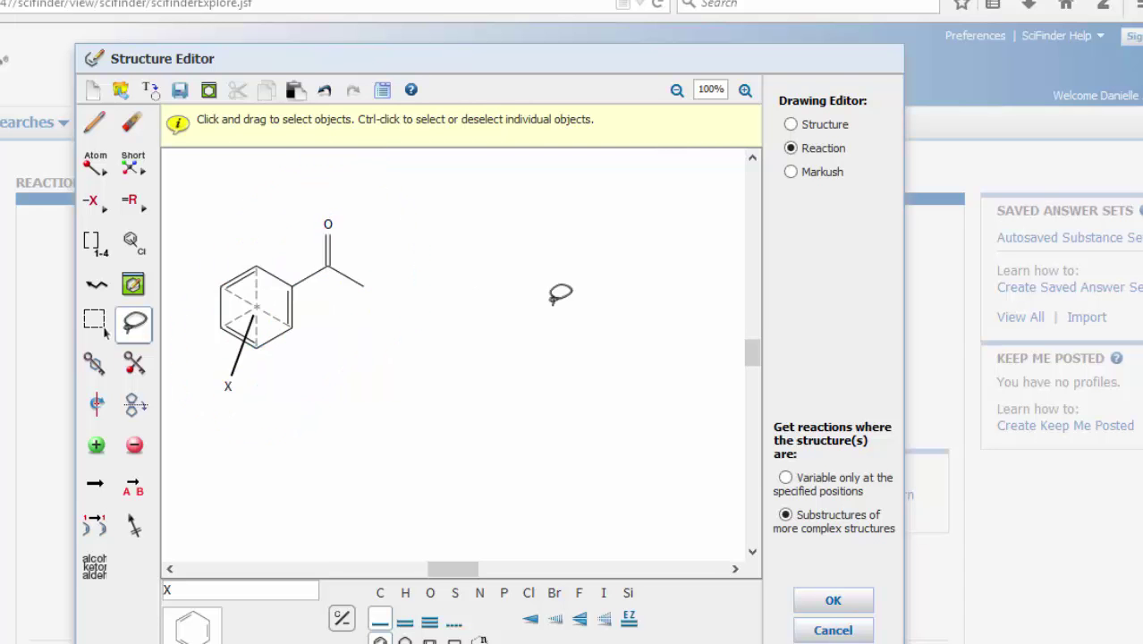
{"action": "key", "text": "ctrl+v"}
{"action": "left_click_drag", "start_coordinate": [437, 340], "coordinate": [522, 328]}
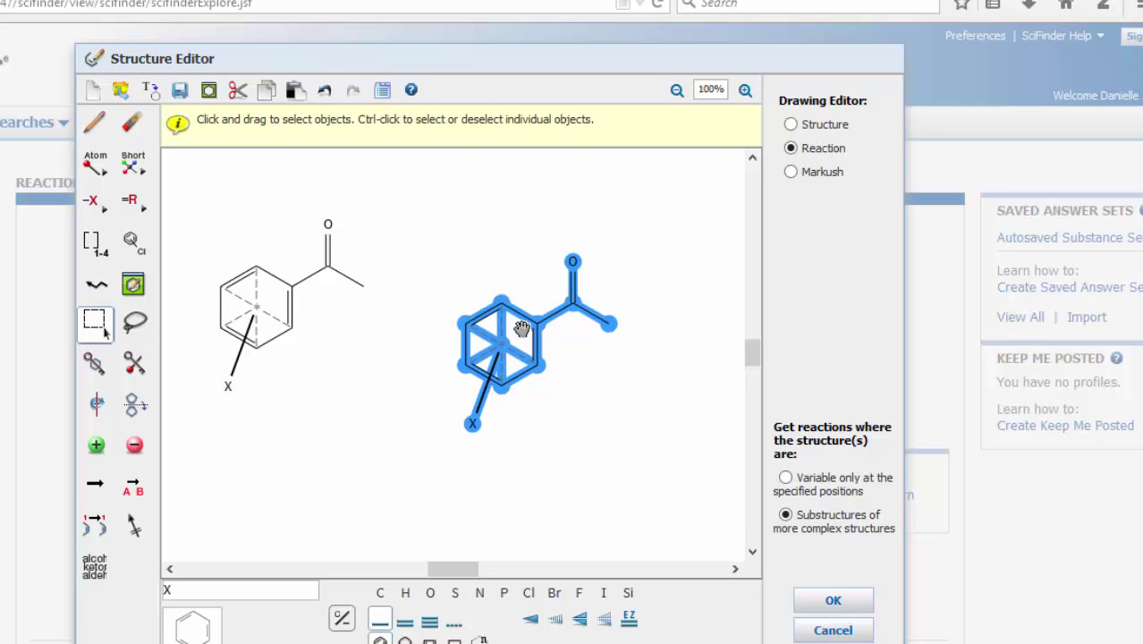
{"action": "left_click", "coordinate": [597, 431]}
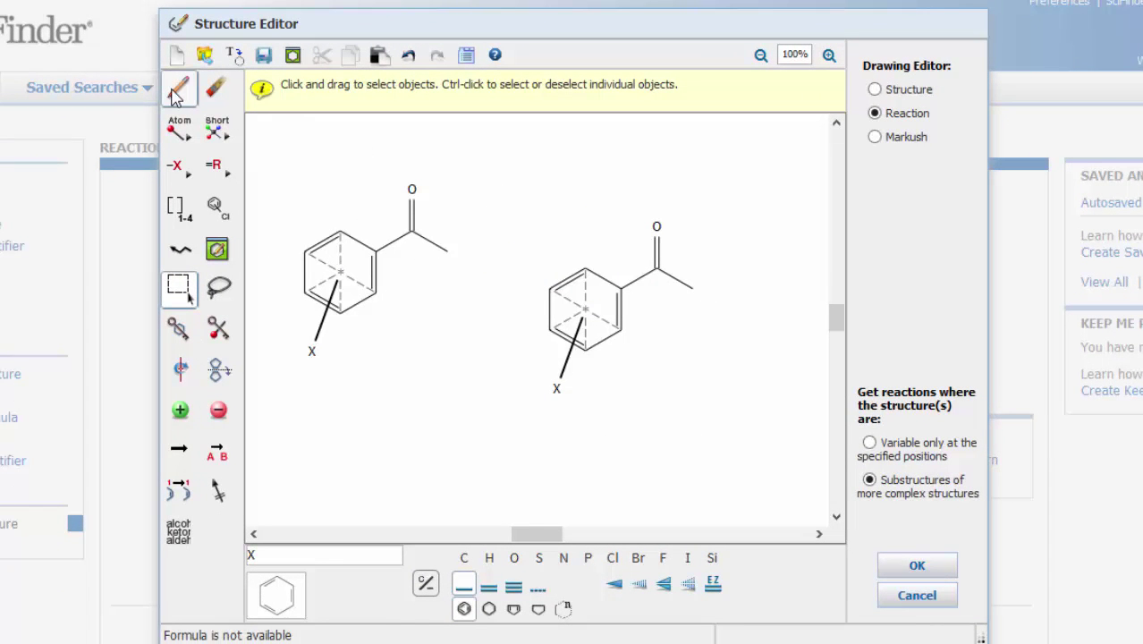
- Convert the copied structure's carbonyl to an alcohol with a single C–O bond and a hydrogen on the oxygen
{"action": "left_click", "coordinate": [183, 97]}
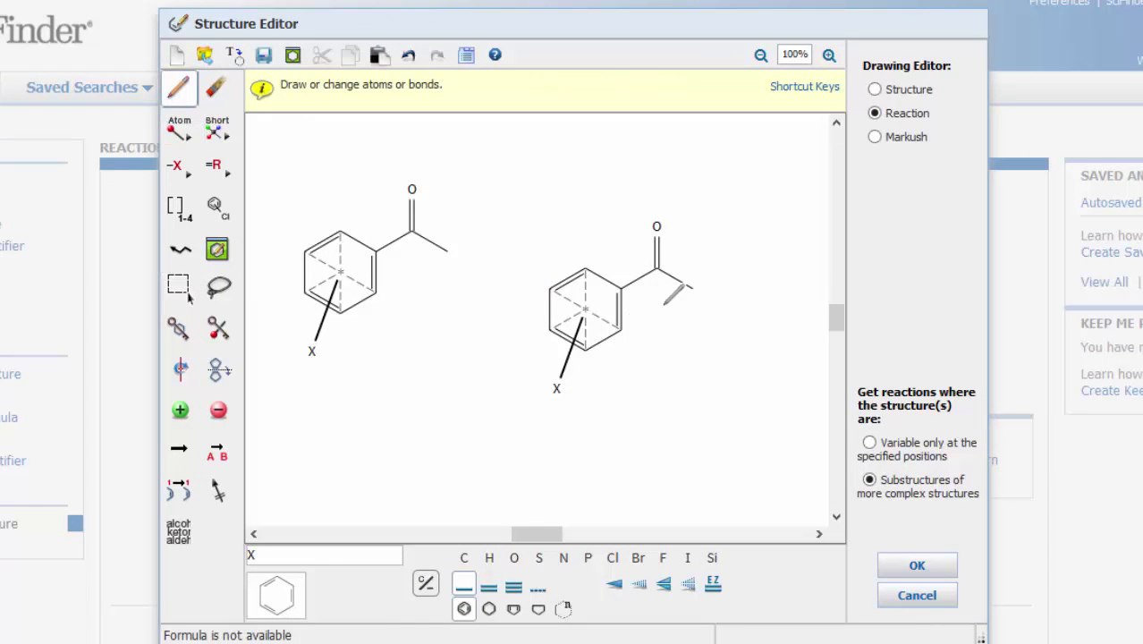
{"action": "left_click", "coordinate": [659, 252]}
{"action": "left_click", "coordinate": [491, 558]}
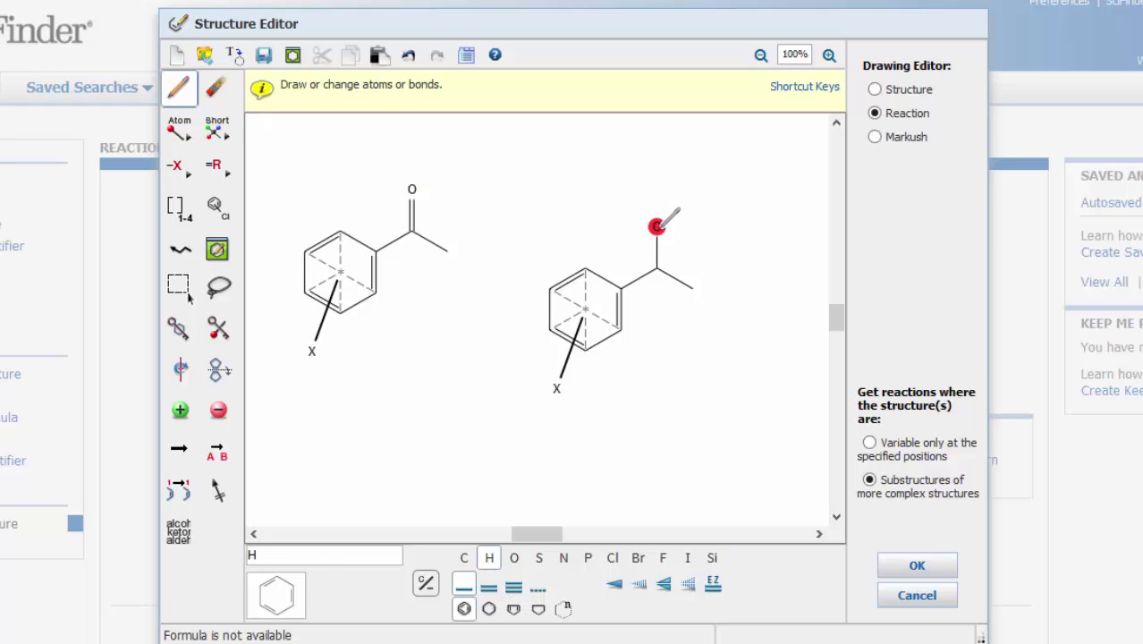
{"action": "mouse_move", "coordinate": [656, 227]}
{"action": "left_mouse_down"}
{"action": "mouse_move", "coordinate": [714, 214]}
{"action": "mouse_move", "coordinate": [698, 226]}
{"action": "left_mouse_up"}
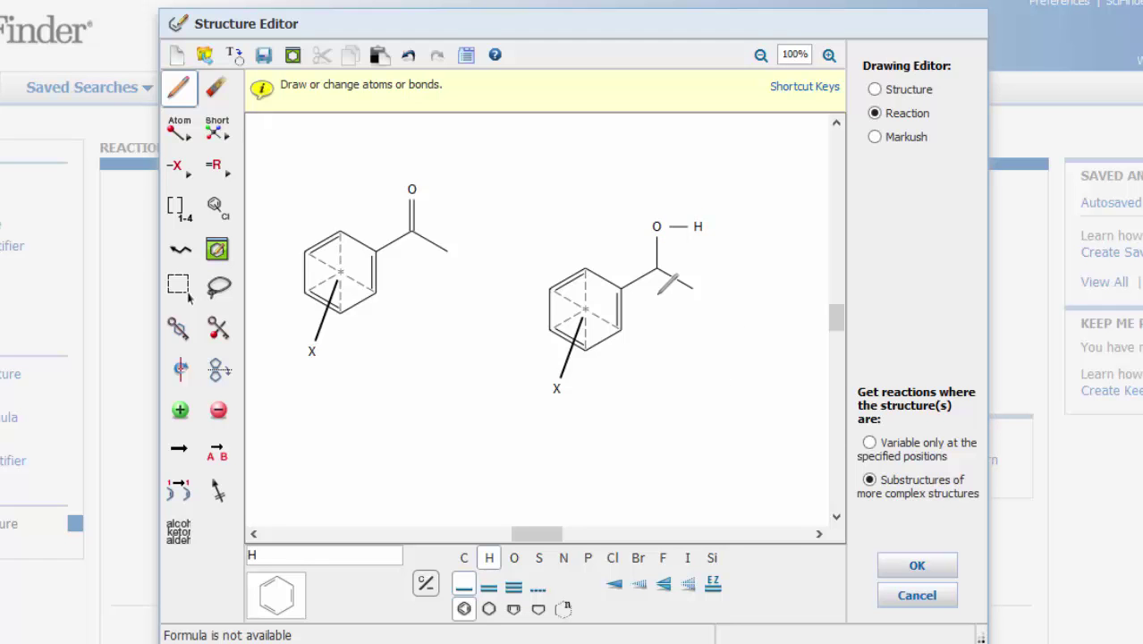
- Add an extra single-bonded carbon to the alcohol-bearing carbon of the copied structure
{"action": "left_click_drag", "start_coordinate": [659, 266], "coordinate": [664, 374]}
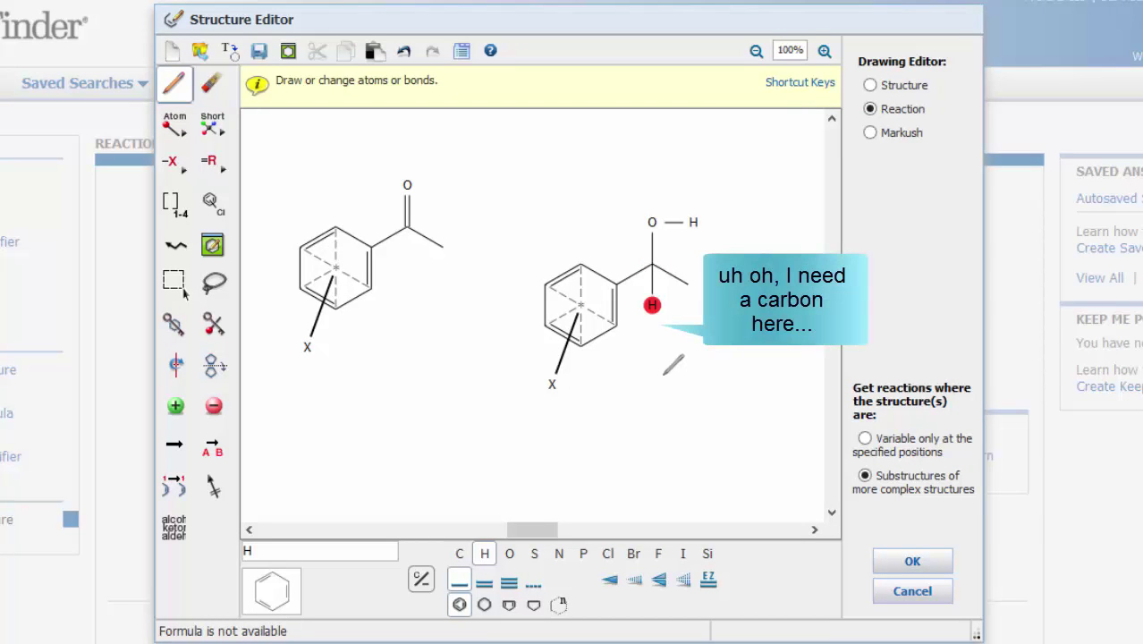
{"action": "left_click", "coordinate": [460, 553]}
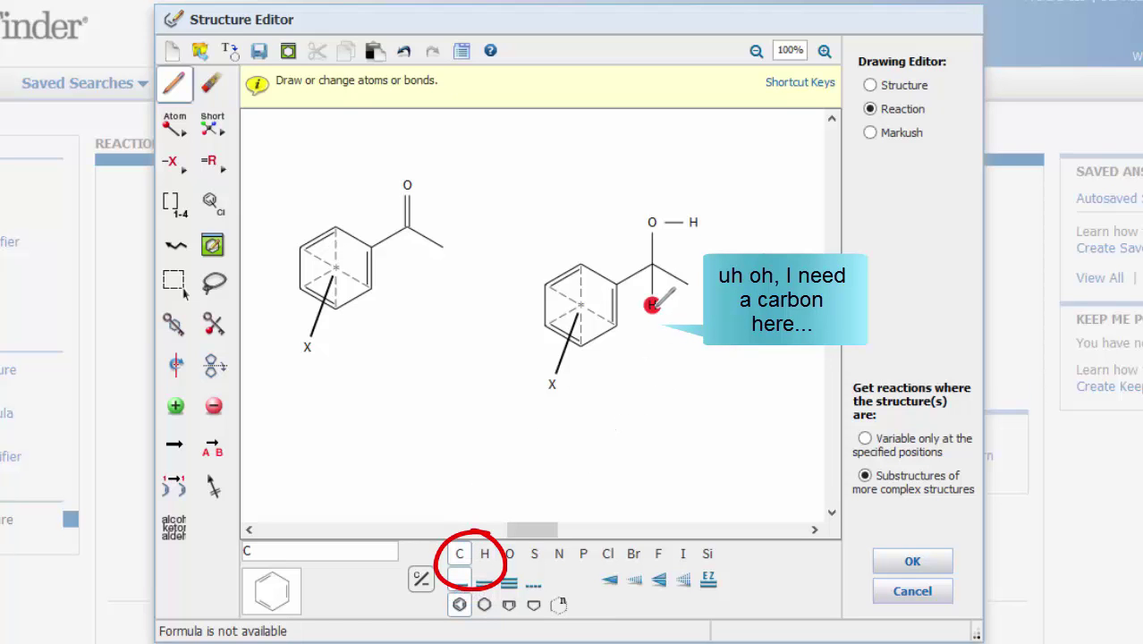
{"action": "left_click", "coordinate": [653, 304]}
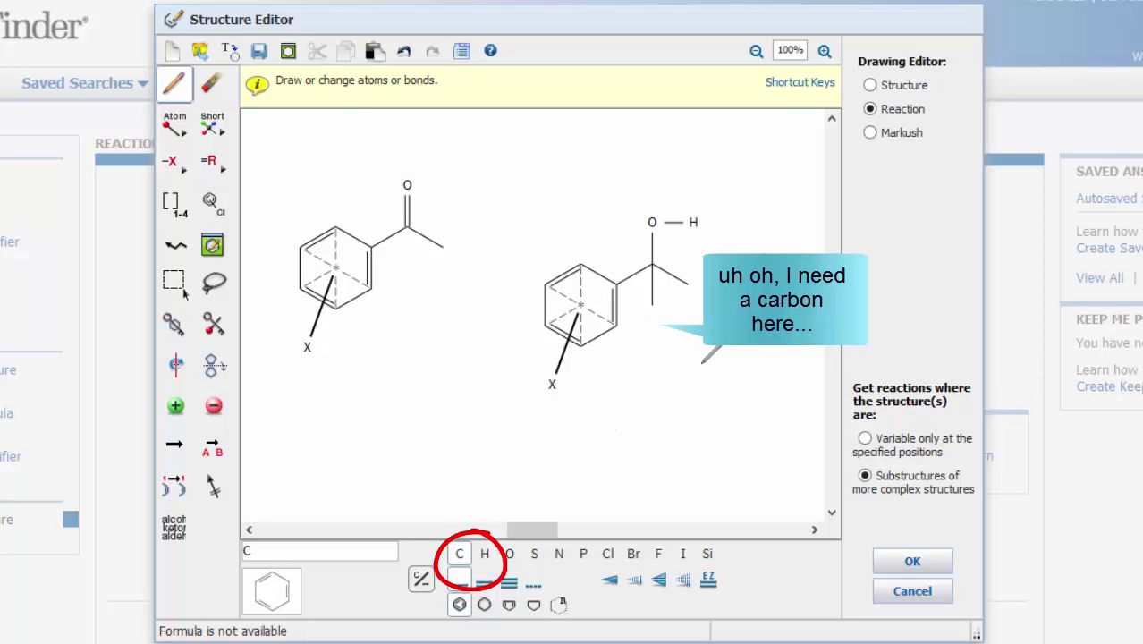
- Replace the terminal carbon of the original methyl branch in the alcohol structure with the variable Ak (any alkyl chain)
{"action": "left_click", "coordinate": [175, 162]}
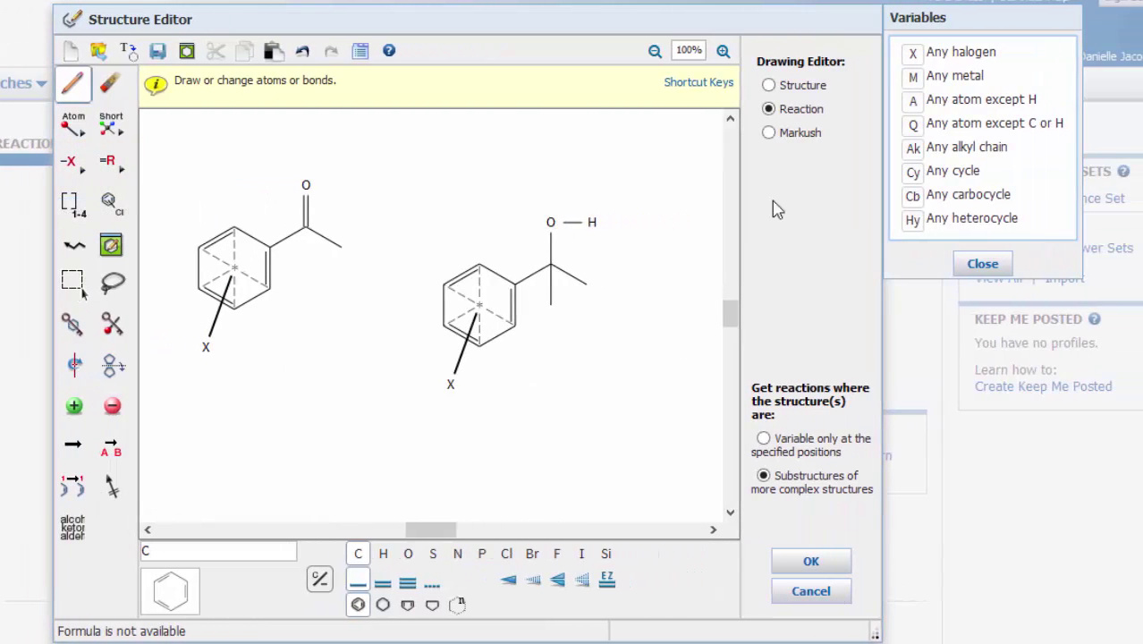
{"action": "left_click", "coordinate": [912, 148]}
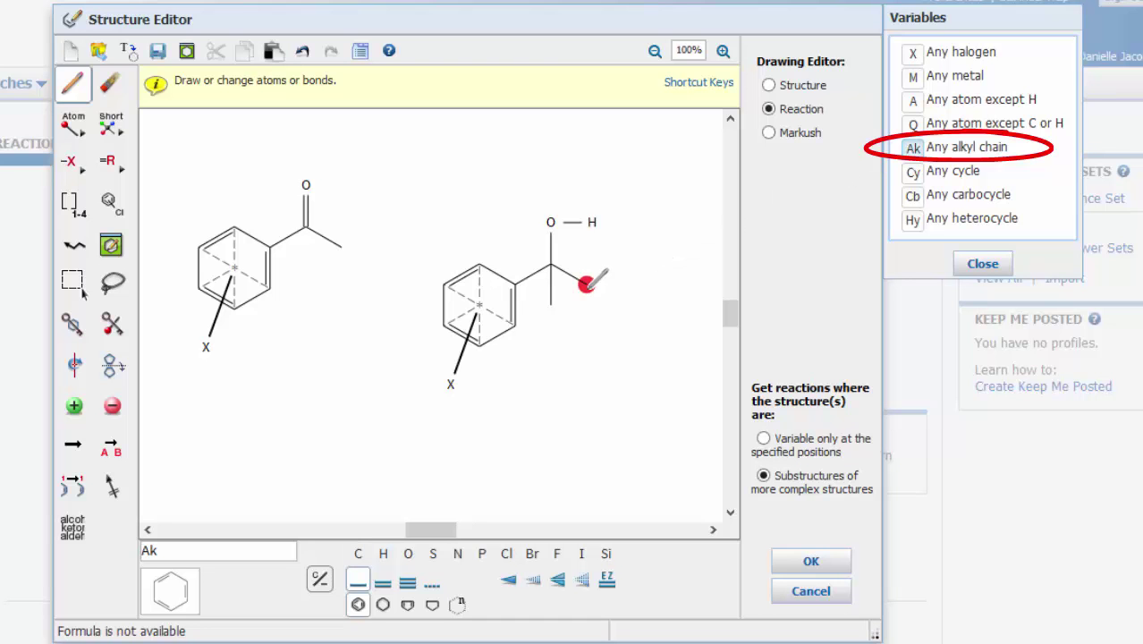
{"action": "left_click", "coordinate": [586, 283]}
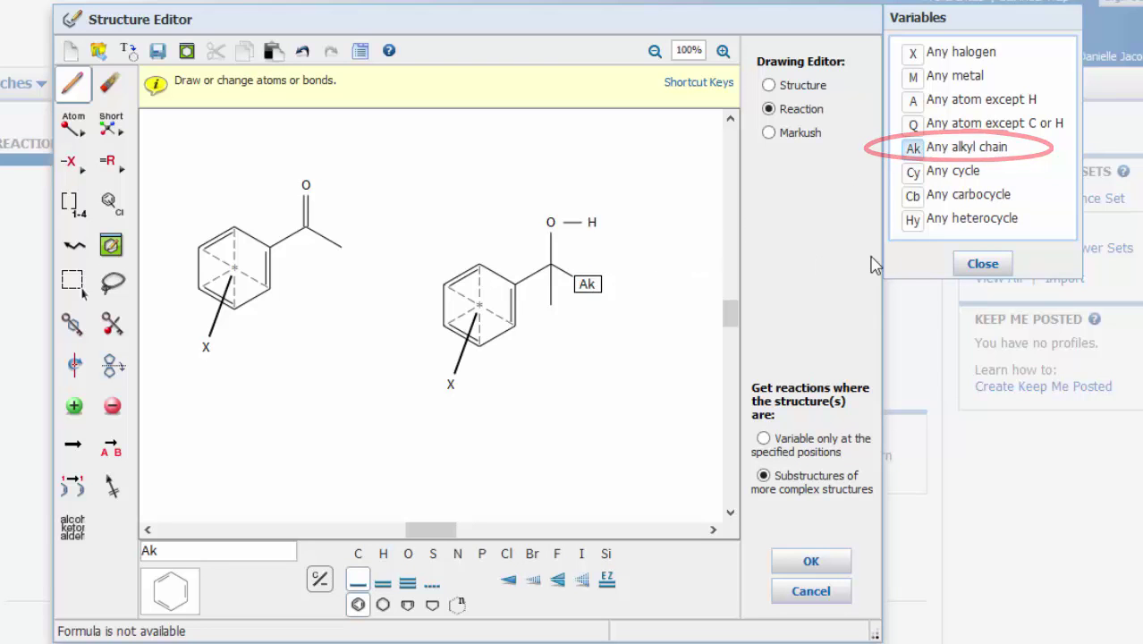
{"action": "left_click", "coordinate": [982, 264]}
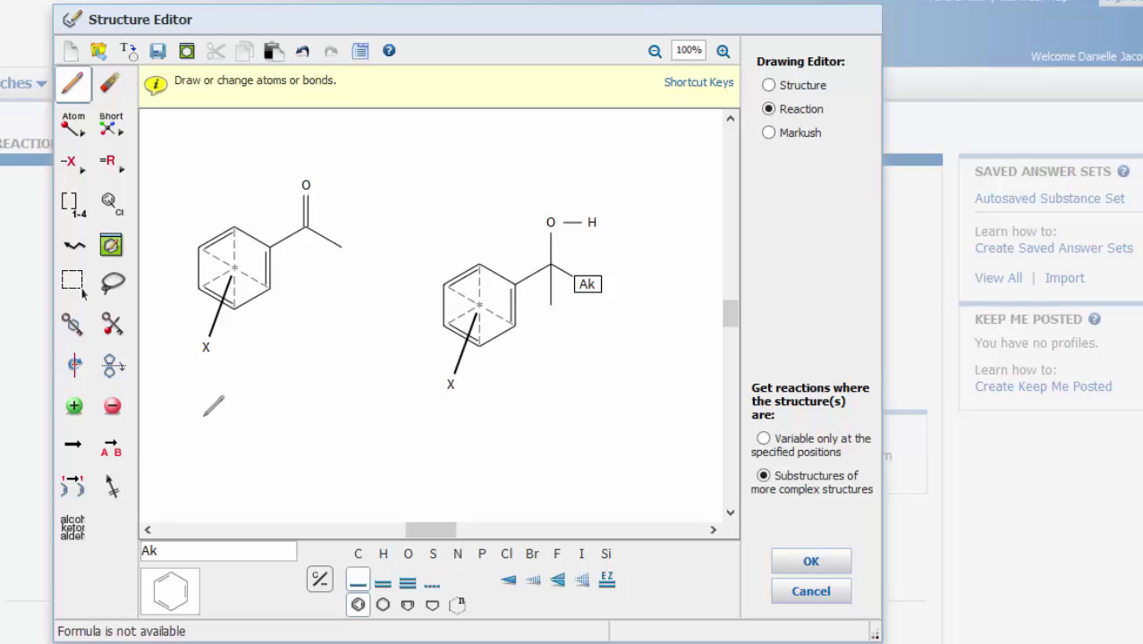
- Assign the reactant/reagent role to the halogenated ketone and the product role to the Ak-bearing tertiary alcohol
{"action": "left_click", "coordinate": [114, 452]}
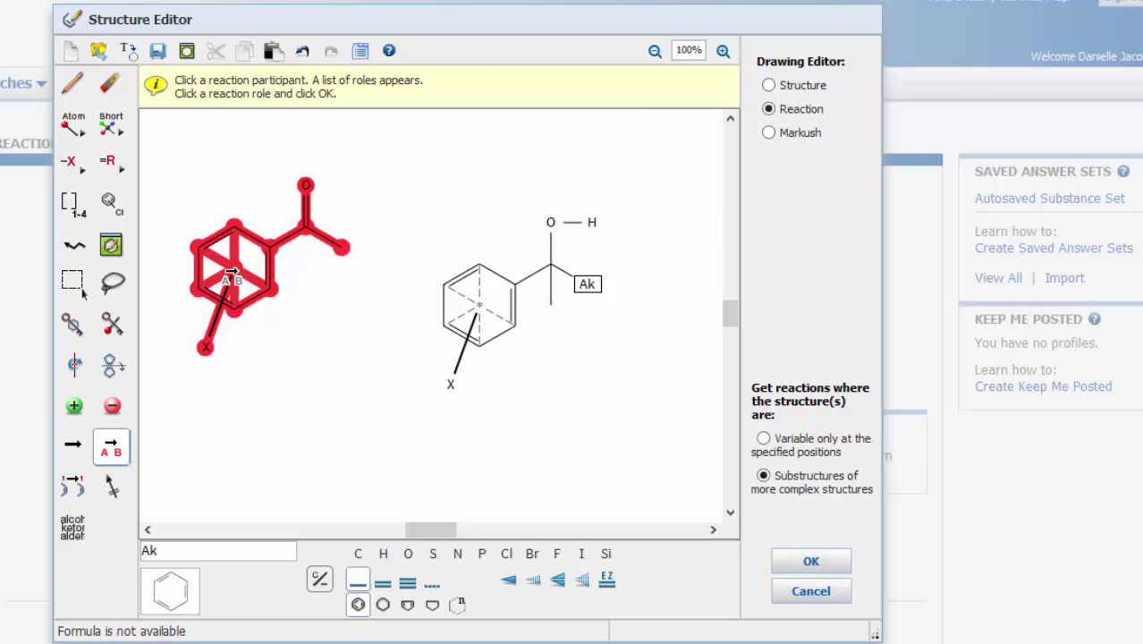
{"action": "left_click", "coordinate": [231, 271]}
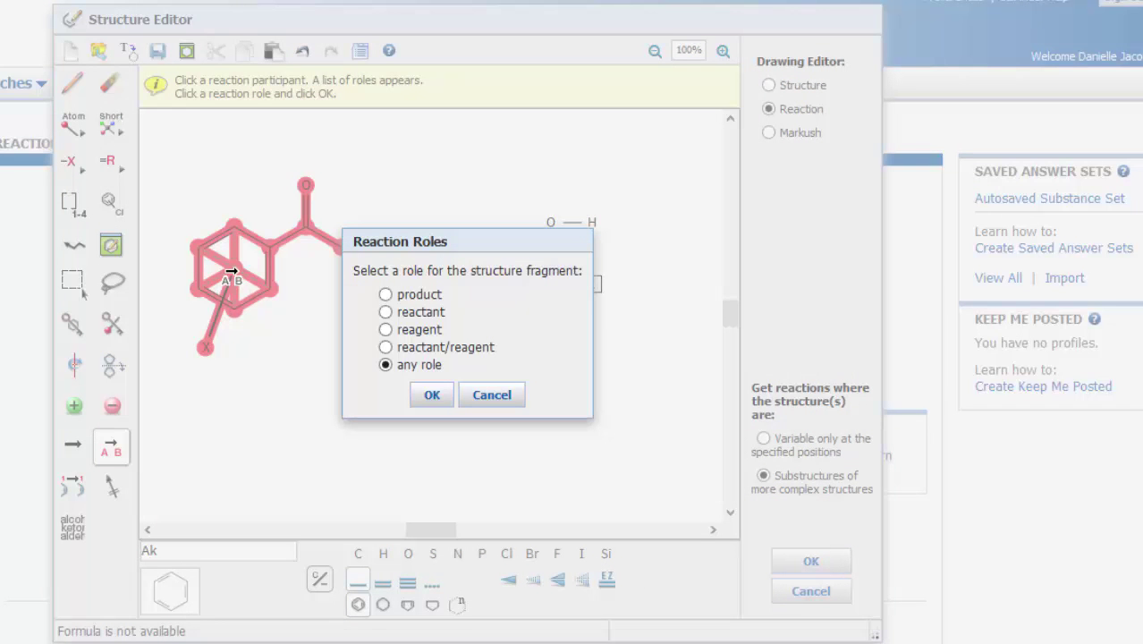
{"action": "left_click", "coordinate": [386, 348]}
{"action": "left_click", "coordinate": [431, 395]}
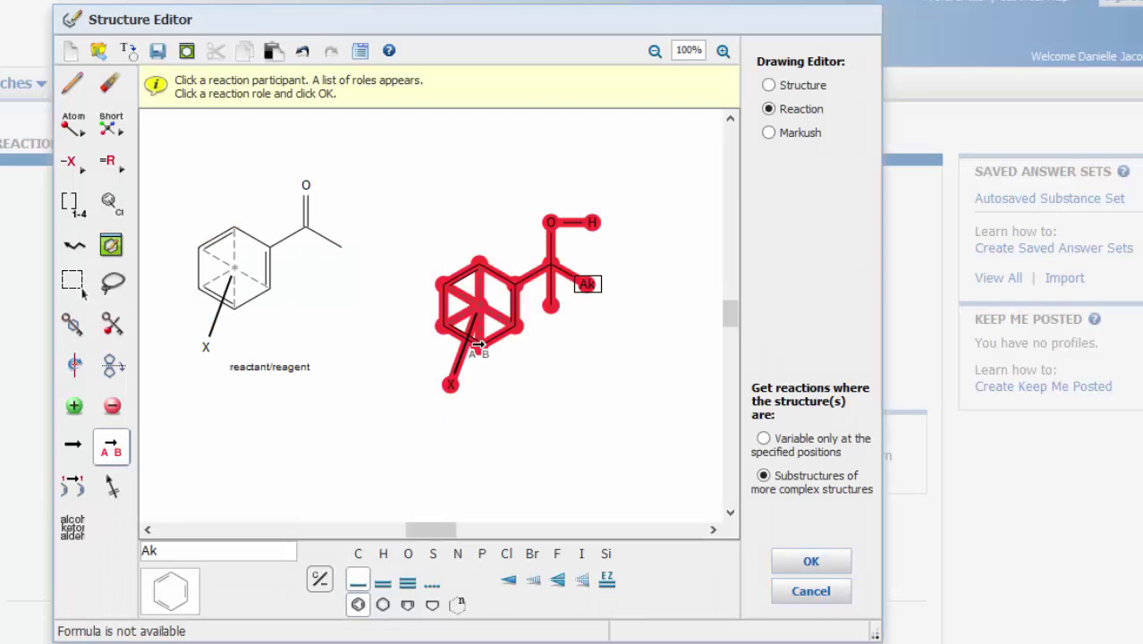
{"action": "left_click", "coordinate": [484, 352]}
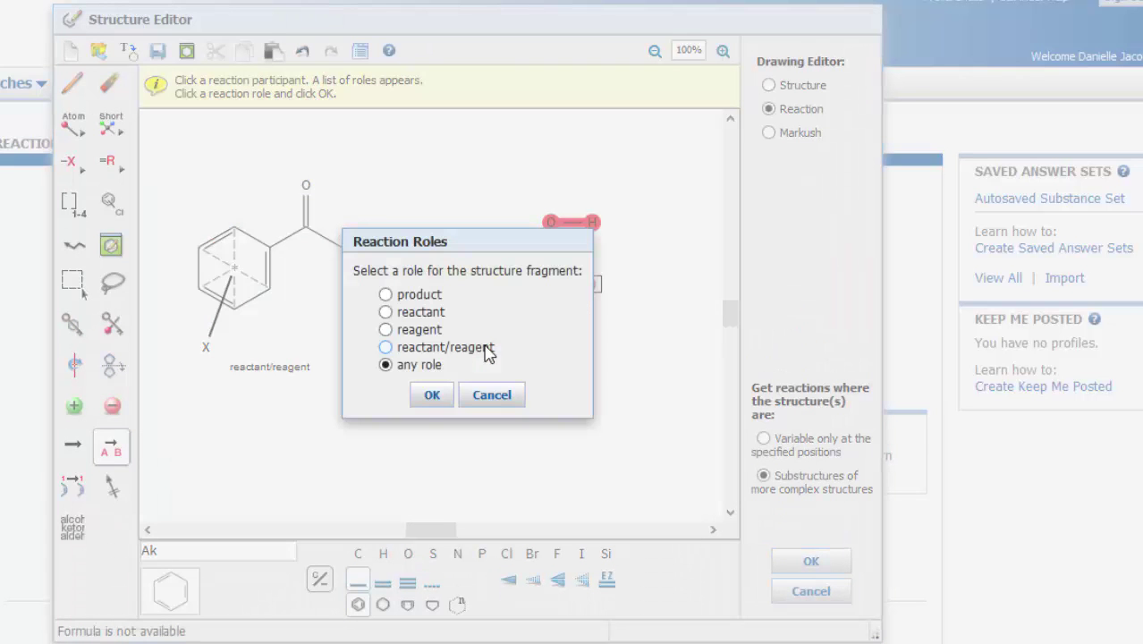
{"action": "left_click", "coordinate": [386, 294]}
{"action": "left_click", "coordinate": [433, 394]}
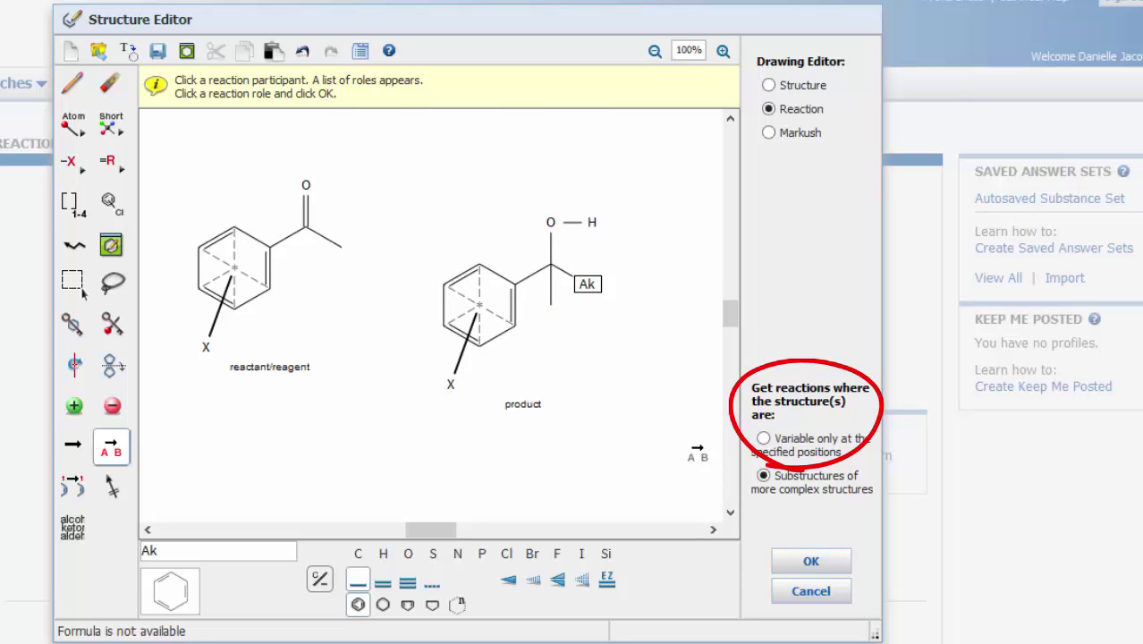
- Limit the reaction query to structures variable only at the specified positions and accept the drawing
{"action": "left_click", "coordinate": [763, 439]}
{"action": "left_click", "coordinate": [809, 563]}
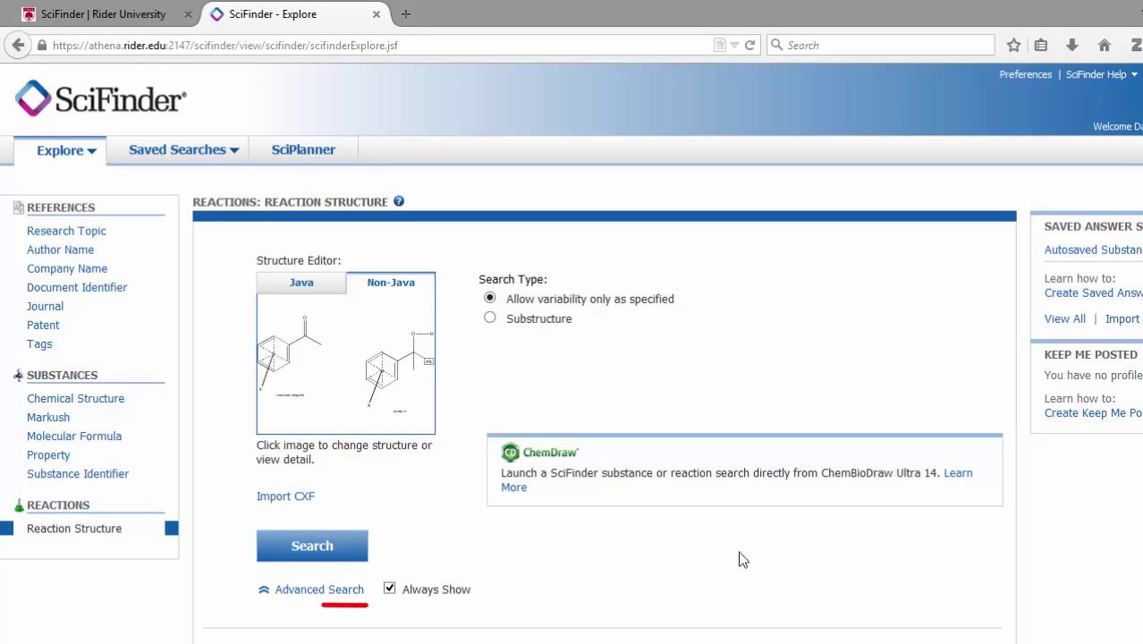
- Set the number of steps for the reaction search to 1
{"action": "scroll", "coordinate": [547, 600], "scroll_direction": "down", "scroll_amount": 2}
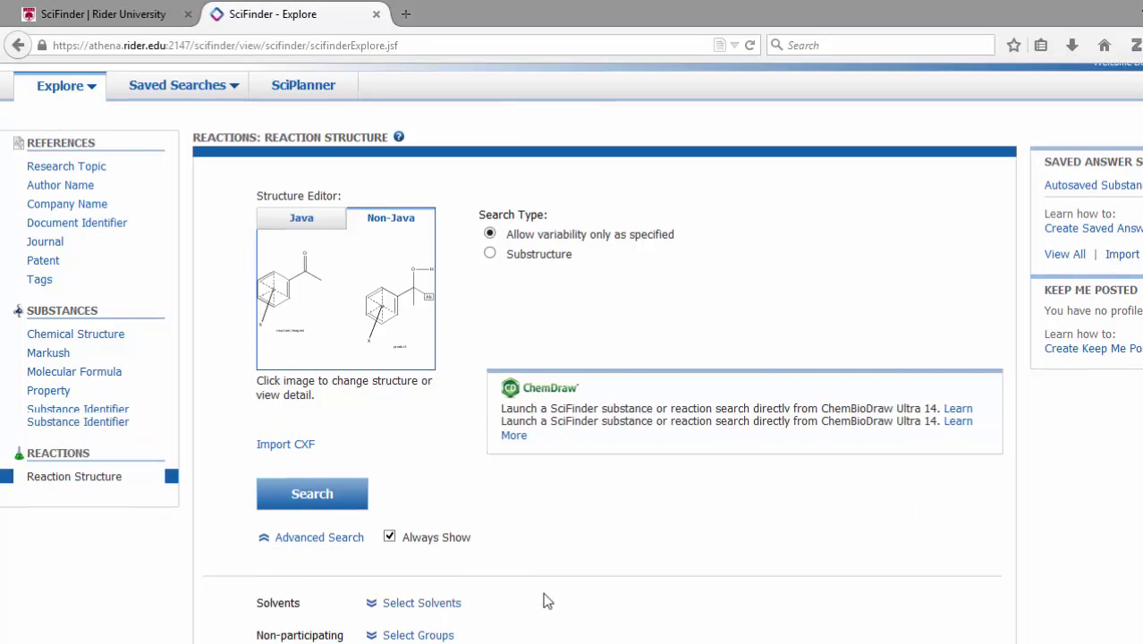
{"action": "scroll", "coordinate": [547, 601], "scroll_direction": "down", "scroll_amount": 2}
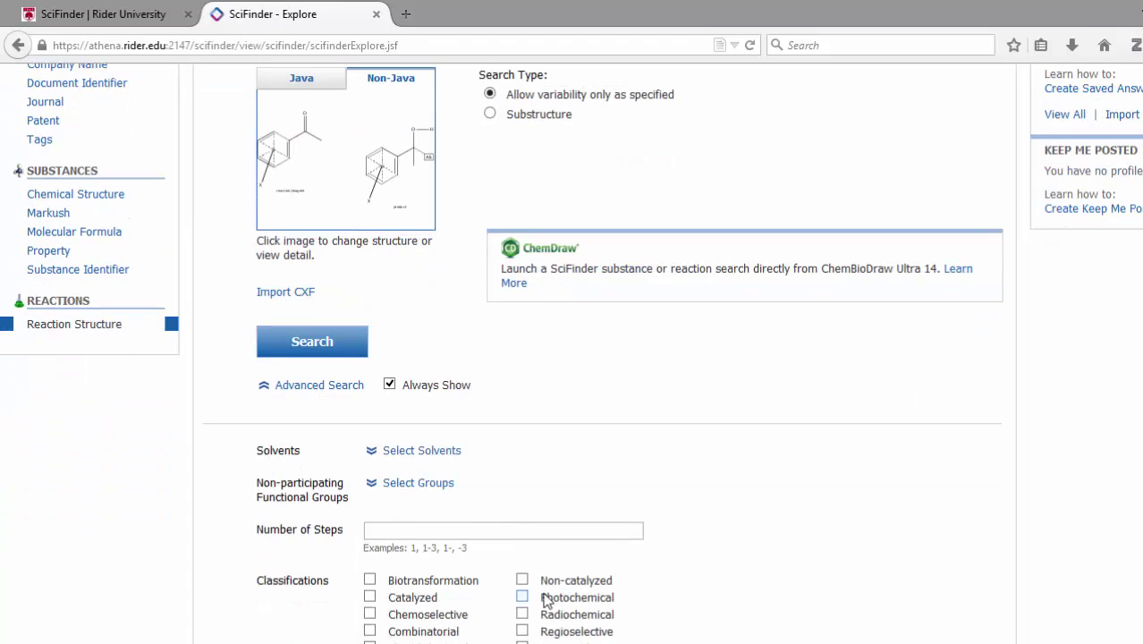
{"action": "scroll", "coordinate": [548, 601], "scroll_direction": "down", "scroll_amount": 2}
{"action": "scroll", "coordinate": [547, 601], "scroll_direction": "down", "scroll_amount": 2}
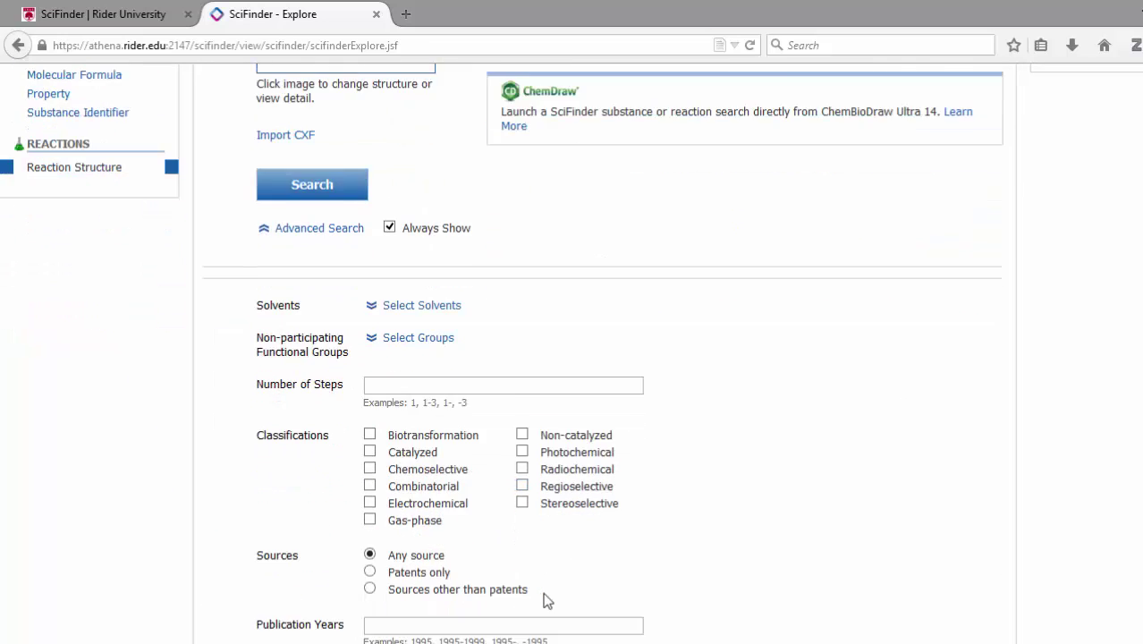
{"action": "scroll", "coordinate": [547, 601], "scroll_direction": "down", "scroll_amount": 1}
{"action": "left_click", "coordinate": [383, 263]}
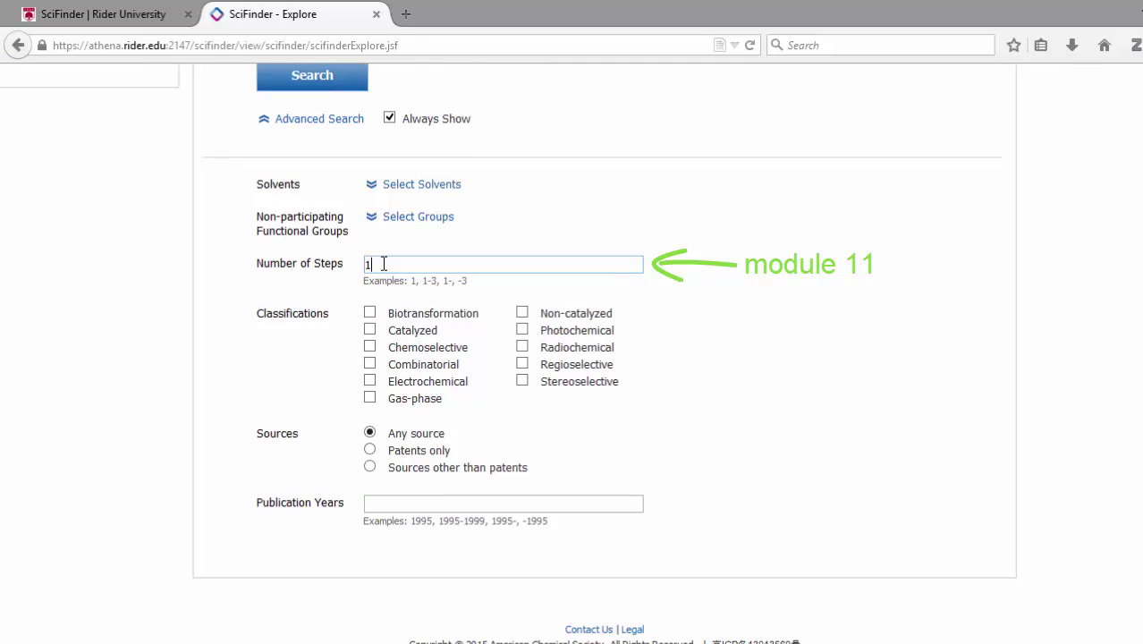
{"action": "type", "text": "1"}
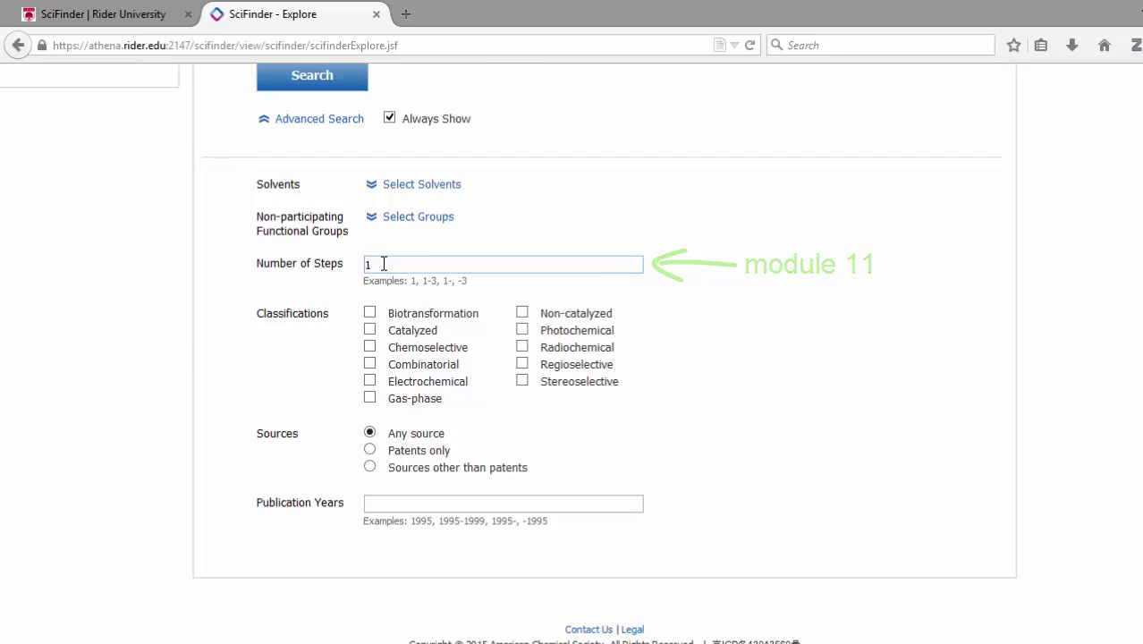
- Run the reaction structure search with the drawn query
{"action": "scroll", "coordinate": [382, 265], "scroll_direction": "up", "scroll_amount": 6}
{"action": "scroll", "coordinate": [382, 267], "scroll_direction": "up", "scroll_amount": 3}
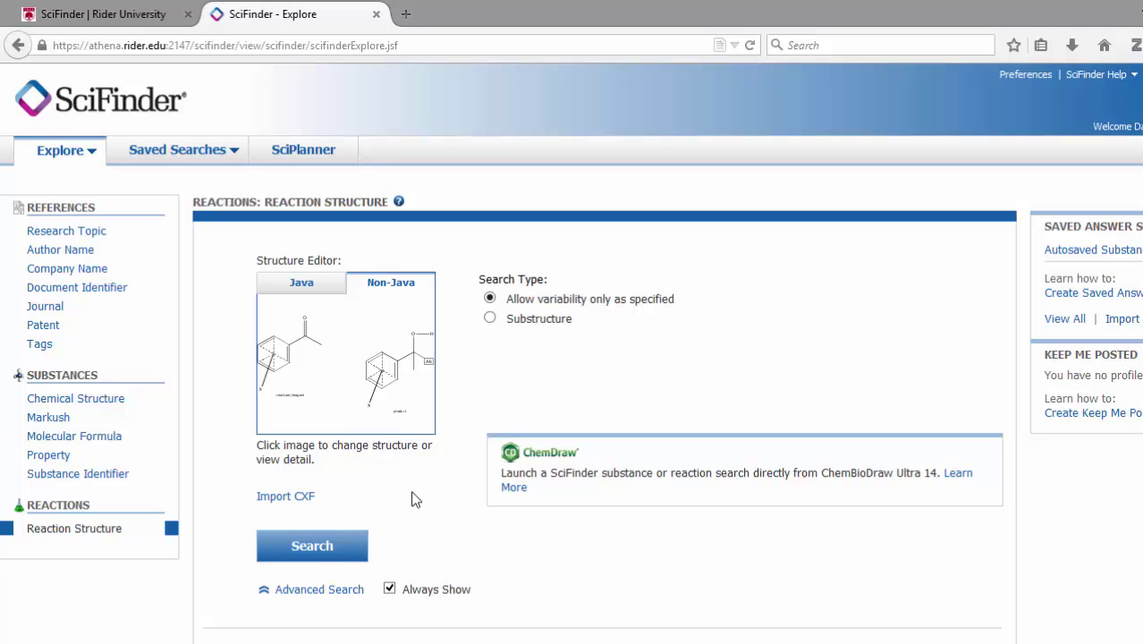
{"action": "left_click", "coordinate": [312, 544]}
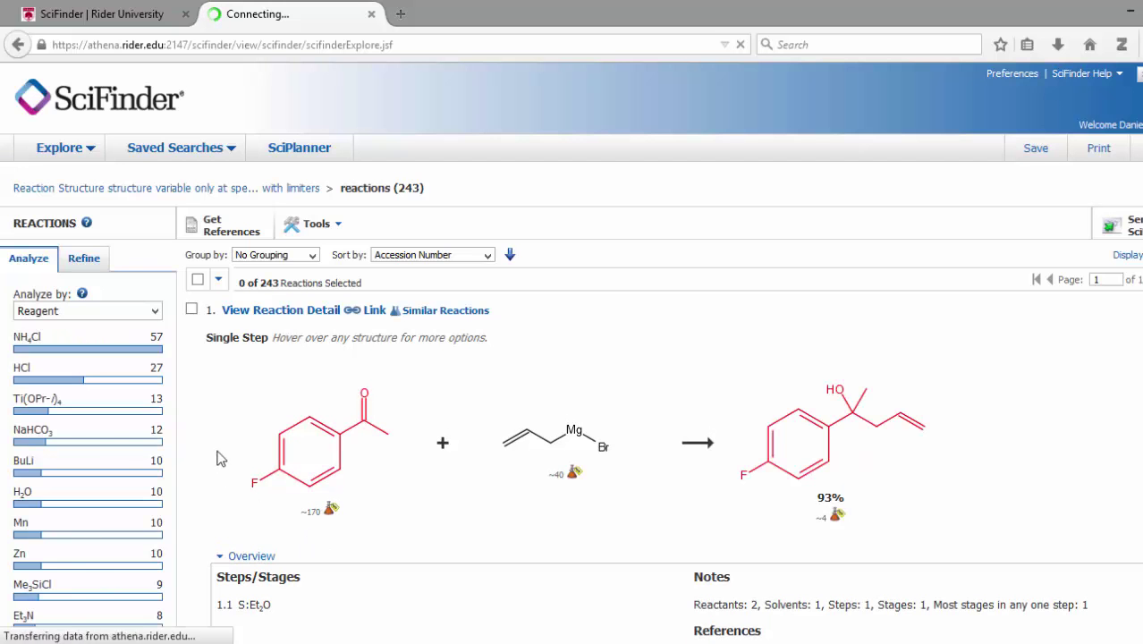
- Refine the reaction results by product yield with a lower limit of 80%
{"action": "left_click", "coordinate": [82, 260]}
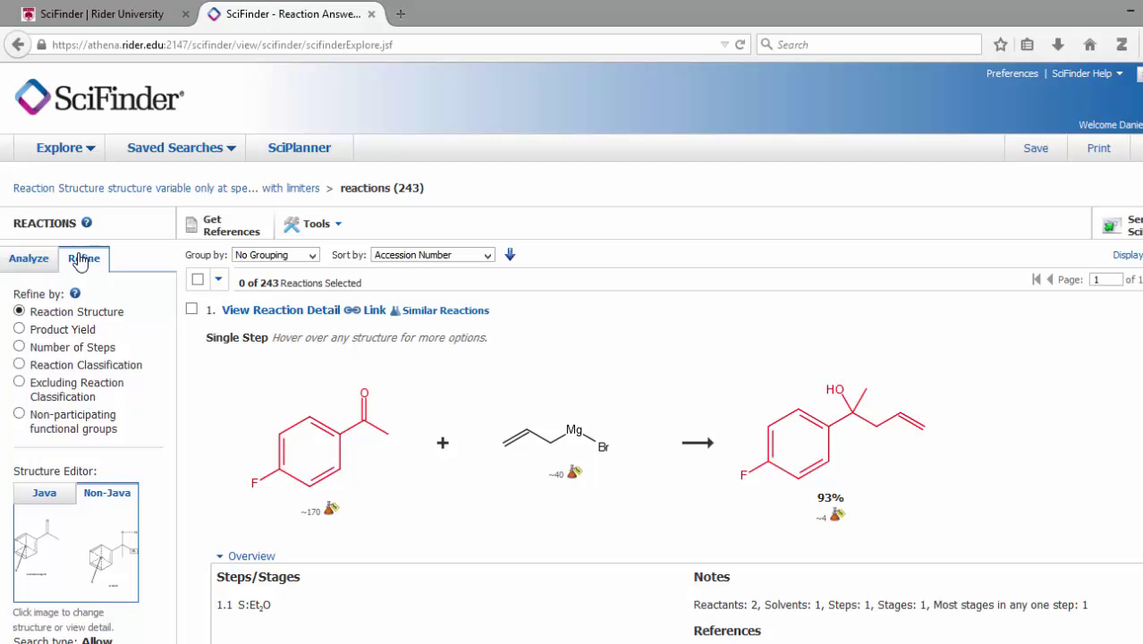
{"action": "left_click", "coordinate": [19, 329]}
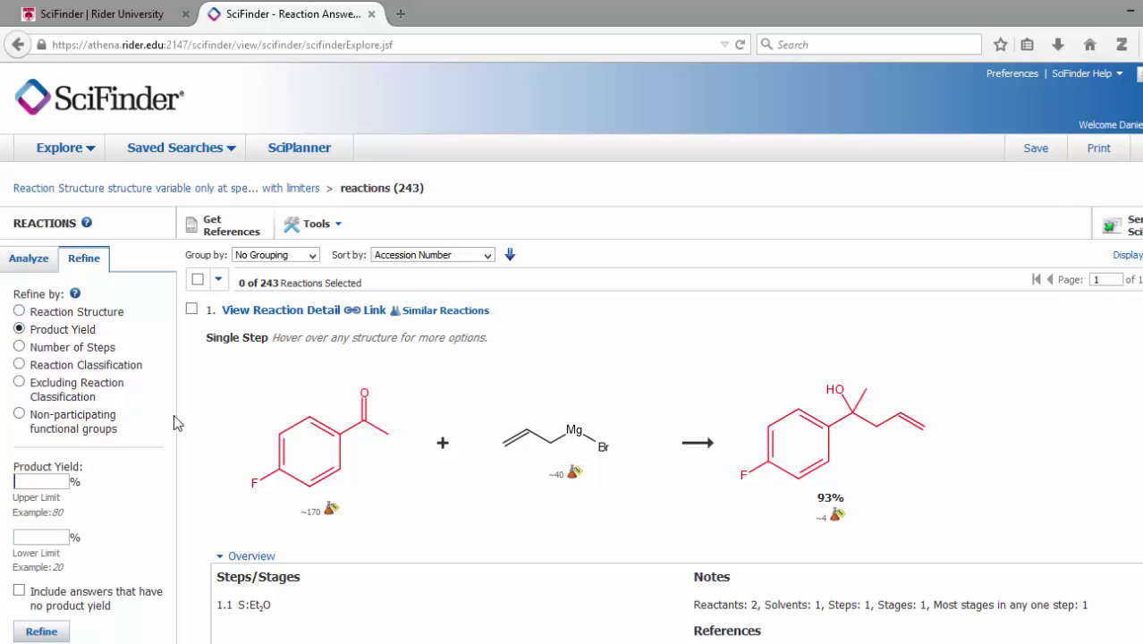
{"action": "scroll", "coordinate": [173, 414], "scroll_direction": "down", "scroll_amount": 3}
{"action": "left_click", "coordinate": [46, 333]}
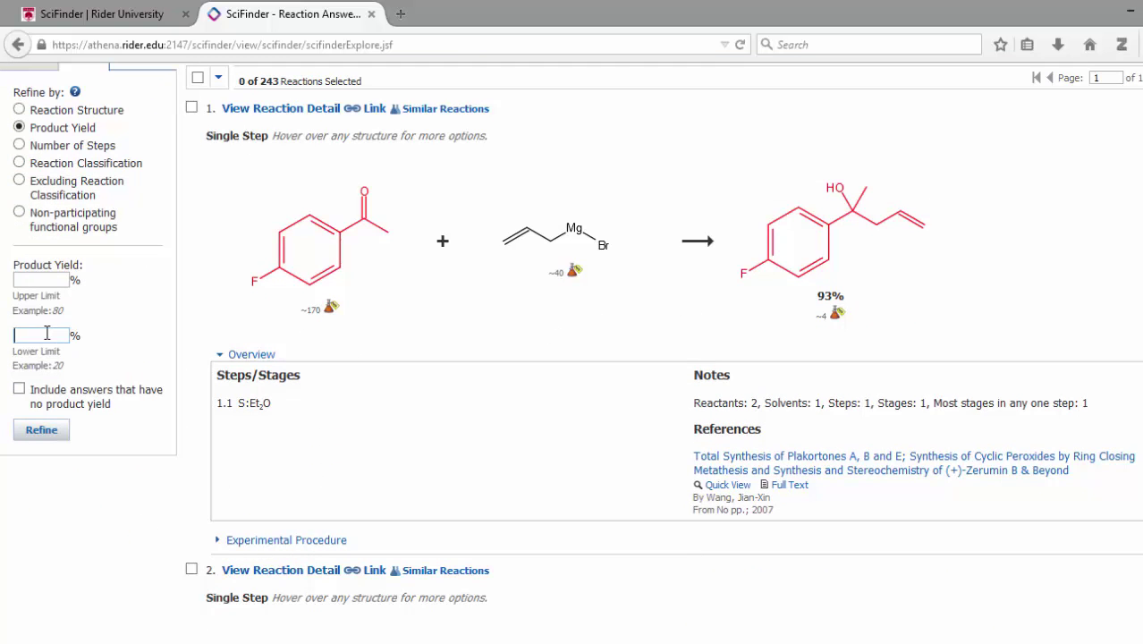
{"action": "type", "text": "80"}
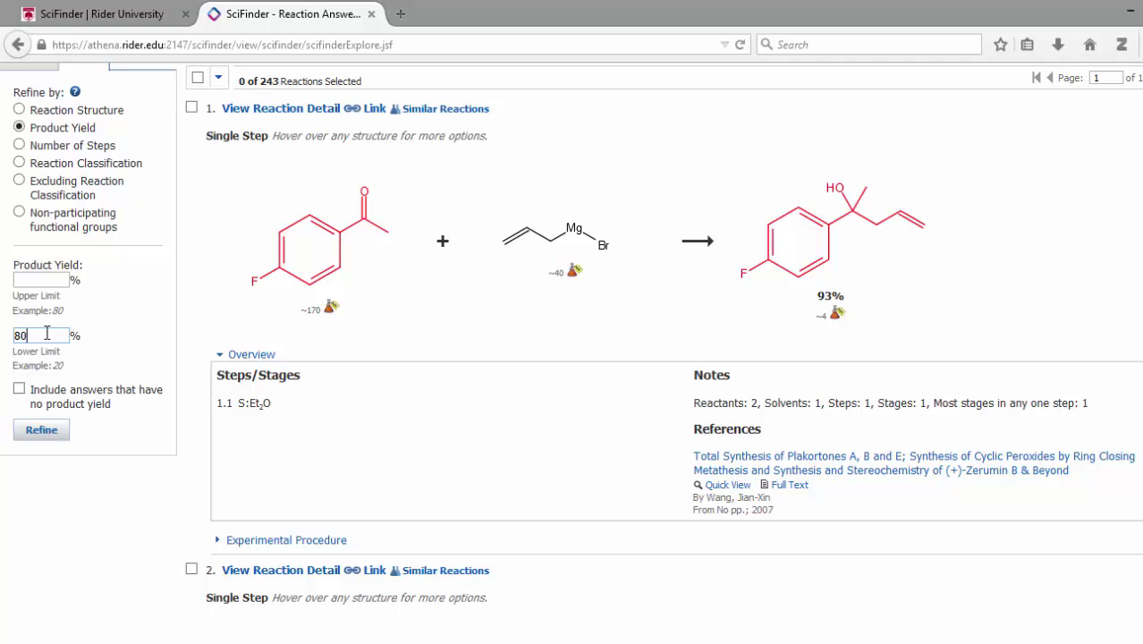
{"action": "left_click", "coordinate": [40, 430]}
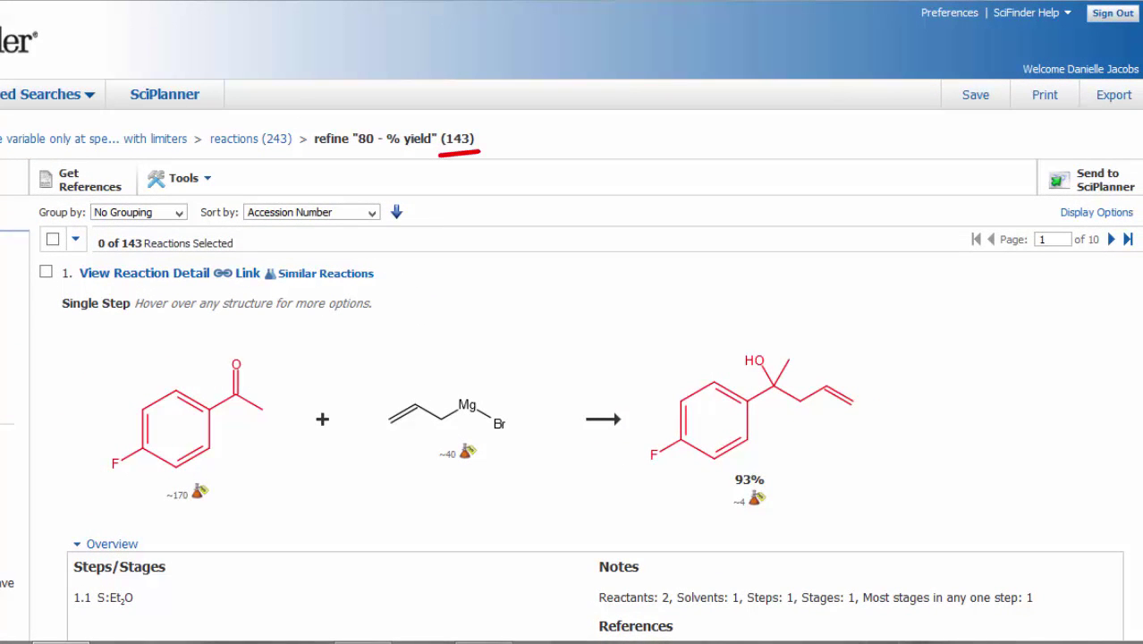
- Group the refined reactions by document and look through the grouped entries
{"action": "left_click", "coordinate": [179, 213]}
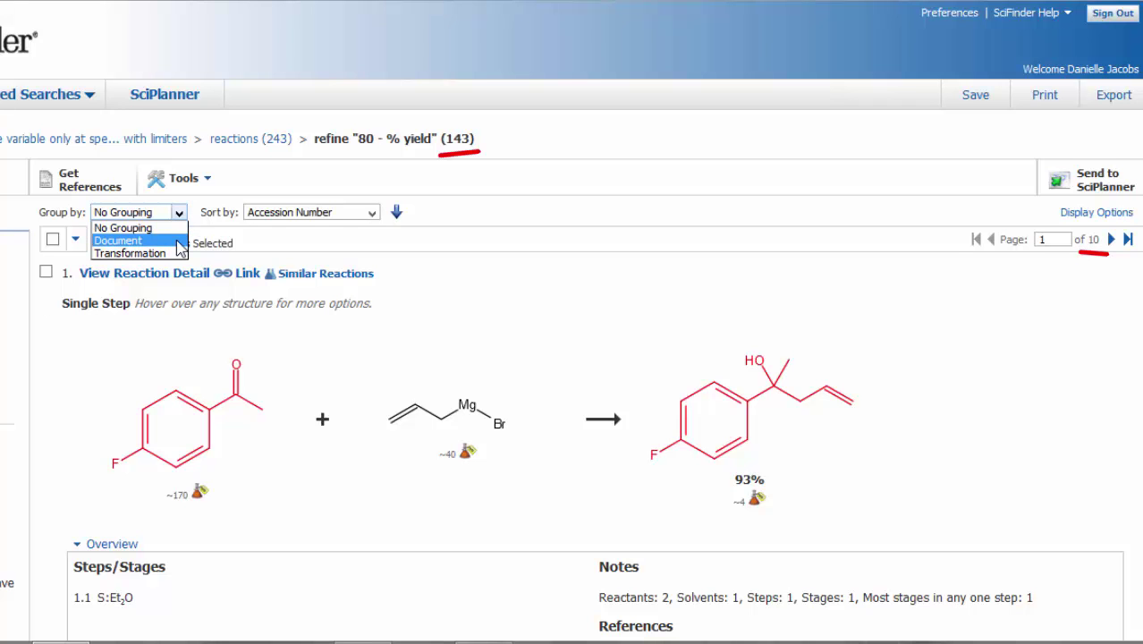
{"action": "left_click", "coordinate": [117, 241]}
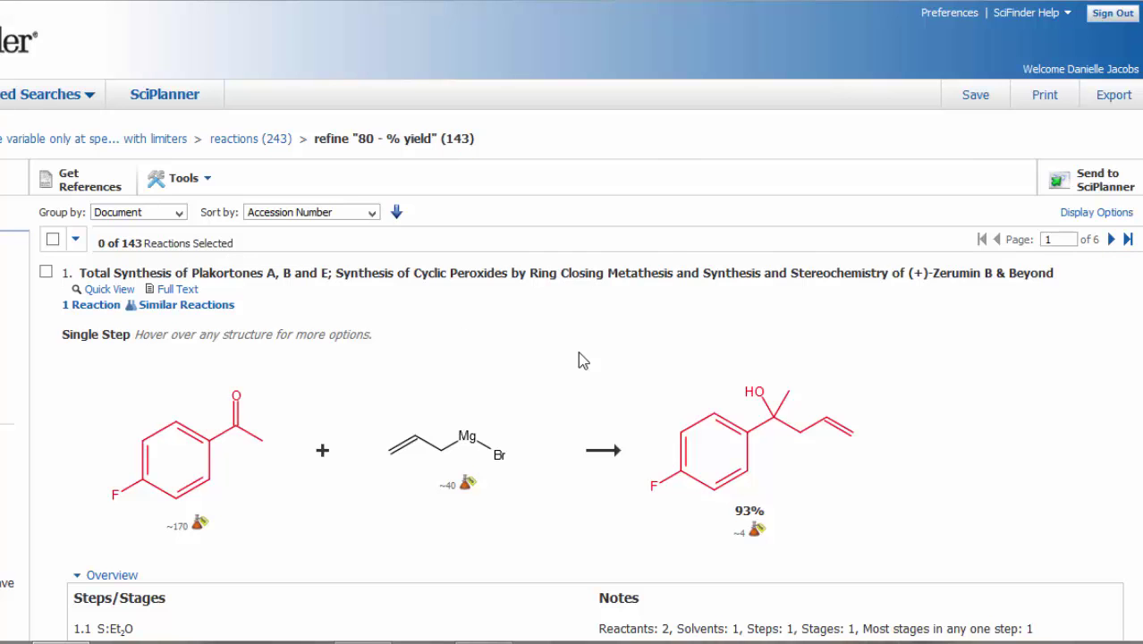
{"action": "scroll", "coordinate": [578, 353], "scroll_direction": "down", "scroll_amount": 6}
{"action": "scroll", "coordinate": [579, 357], "scroll_direction": "down", "scroll_amount": 12}
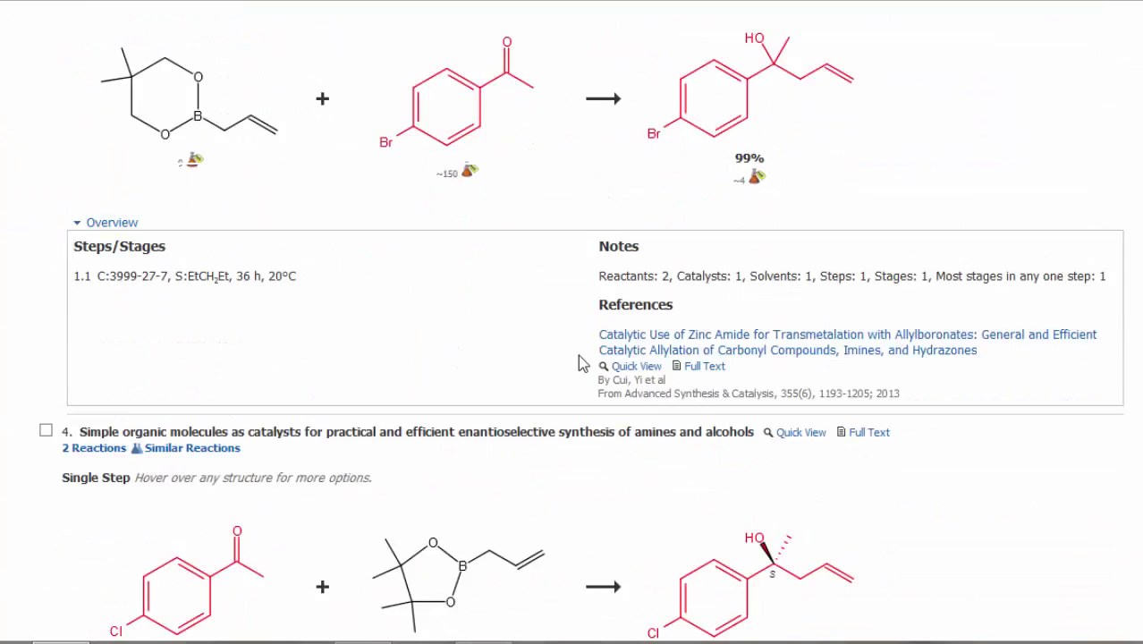
{"action": "scroll", "coordinate": [577, 361], "scroll_direction": "down", "scroll_amount": 1}
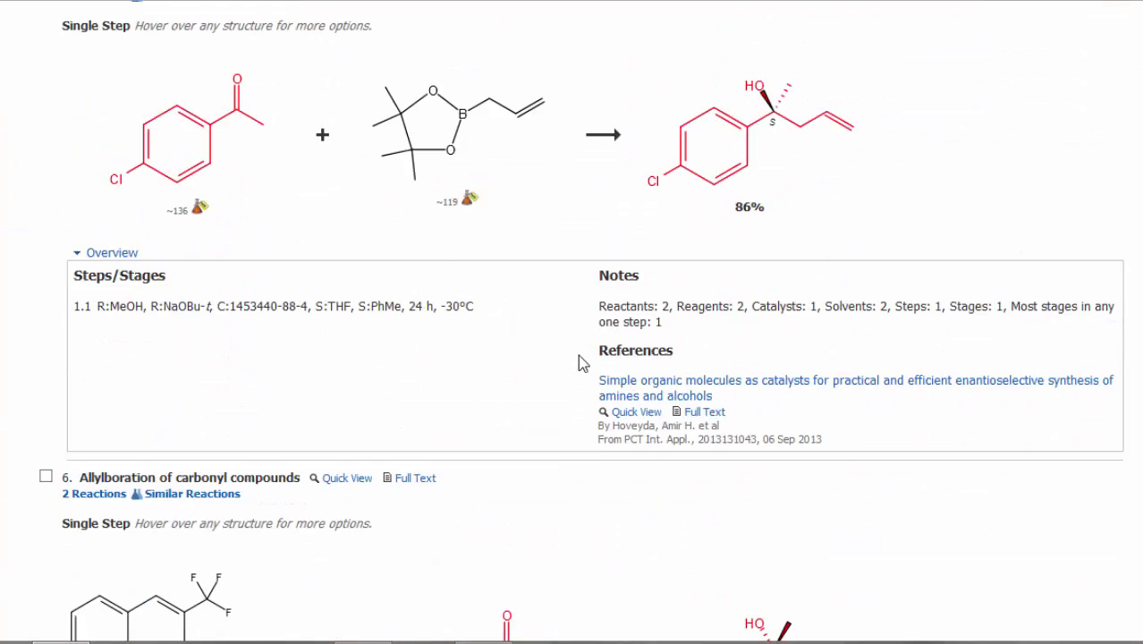
{"action": "scroll", "coordinate": [579, 355], "scroll_direction": "down", "scroll_amount": 4}
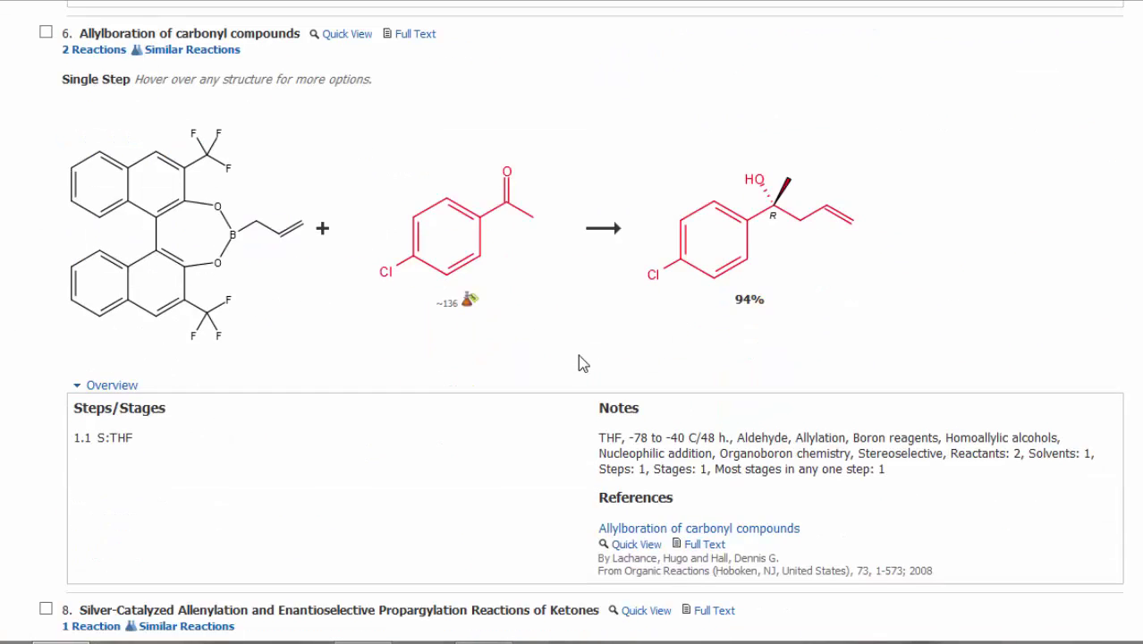
{"action": "scroll", "coordinate": [578, 356], "scroll_direction": "up", "scroll_amount": 3}
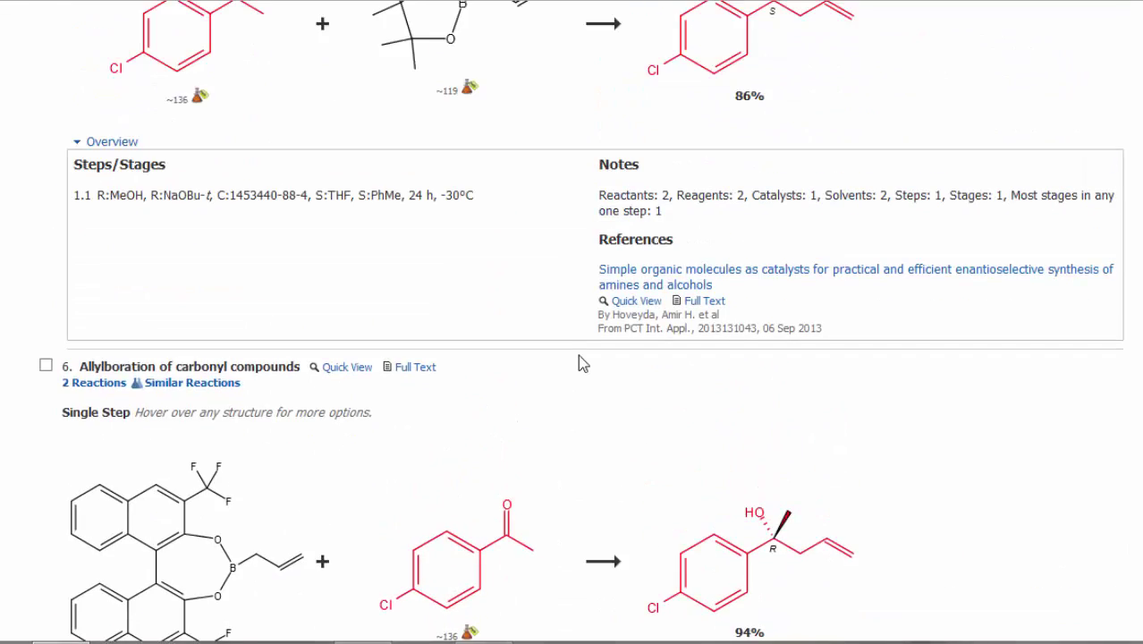
{"action": "scroll", "coordinate": [578, 354], "scroll_direction": "up", "scroll_amount": 20}
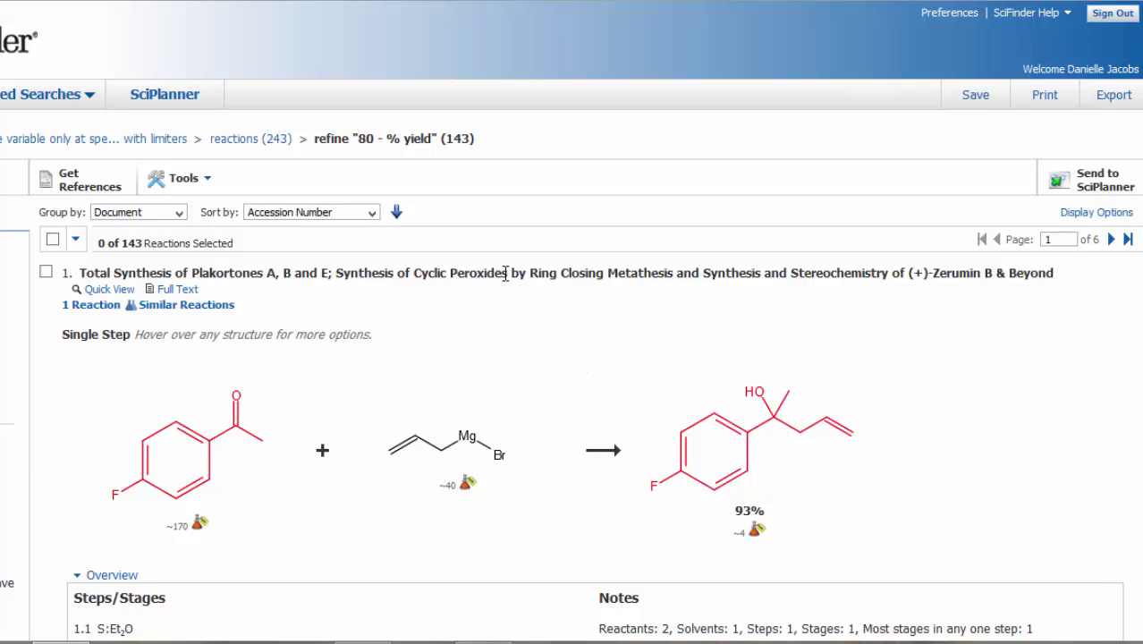
- Open the reference detail of the first reaction's source on the total synthesis of Plakortones A, B and E
{"action": "scroll", "coordinate": [229, 279], "scroll_direction": "down", "scroll_amount": 1}
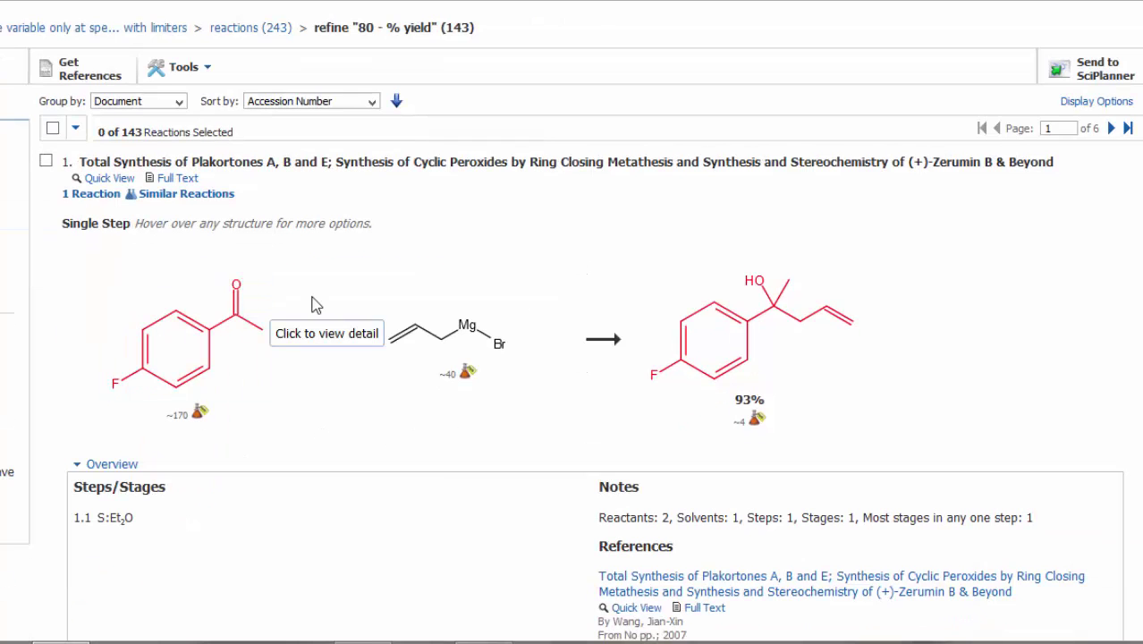
{"action": "scroll", "coordinate": [523, 253], "scroll_direction": "down", "scroll_amount": 2}
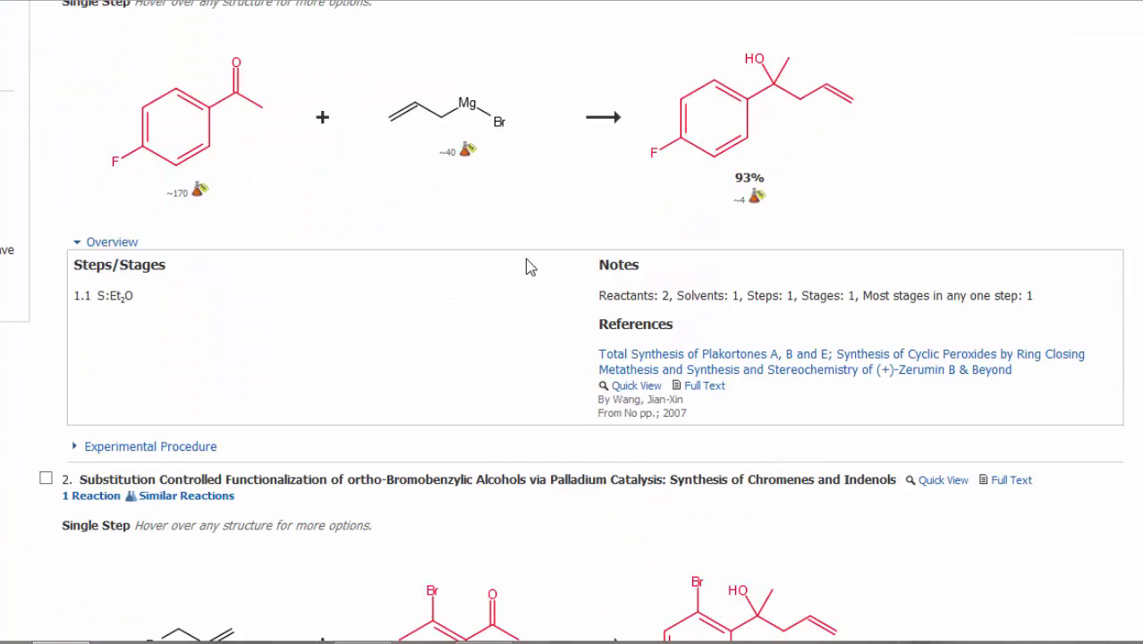
{"action": "left_click", "coordinate": [630, 359]}
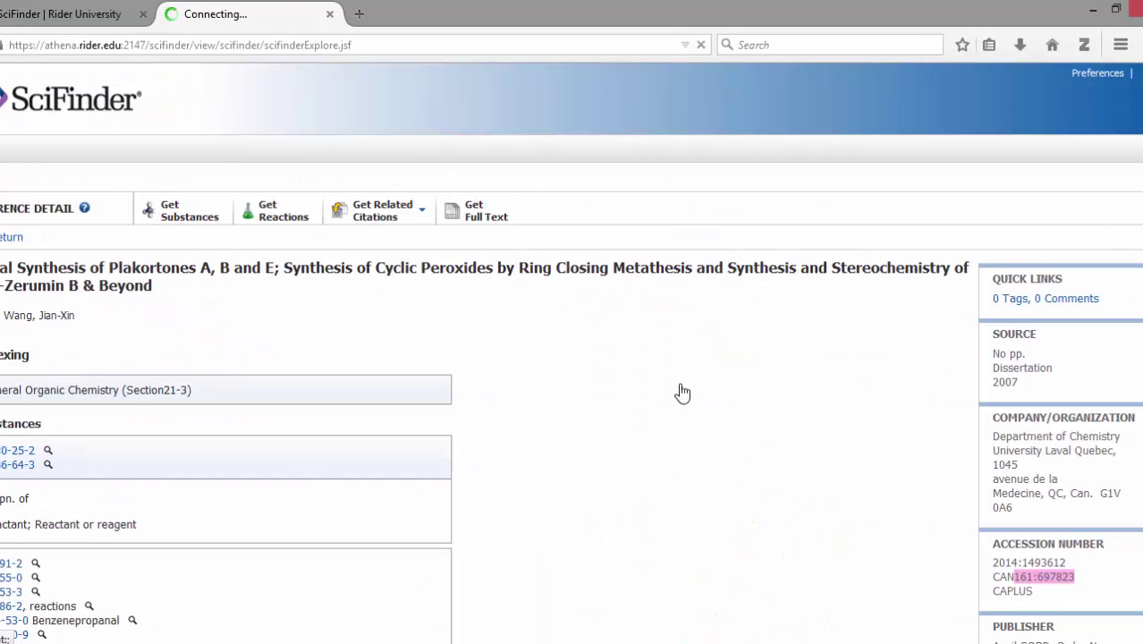